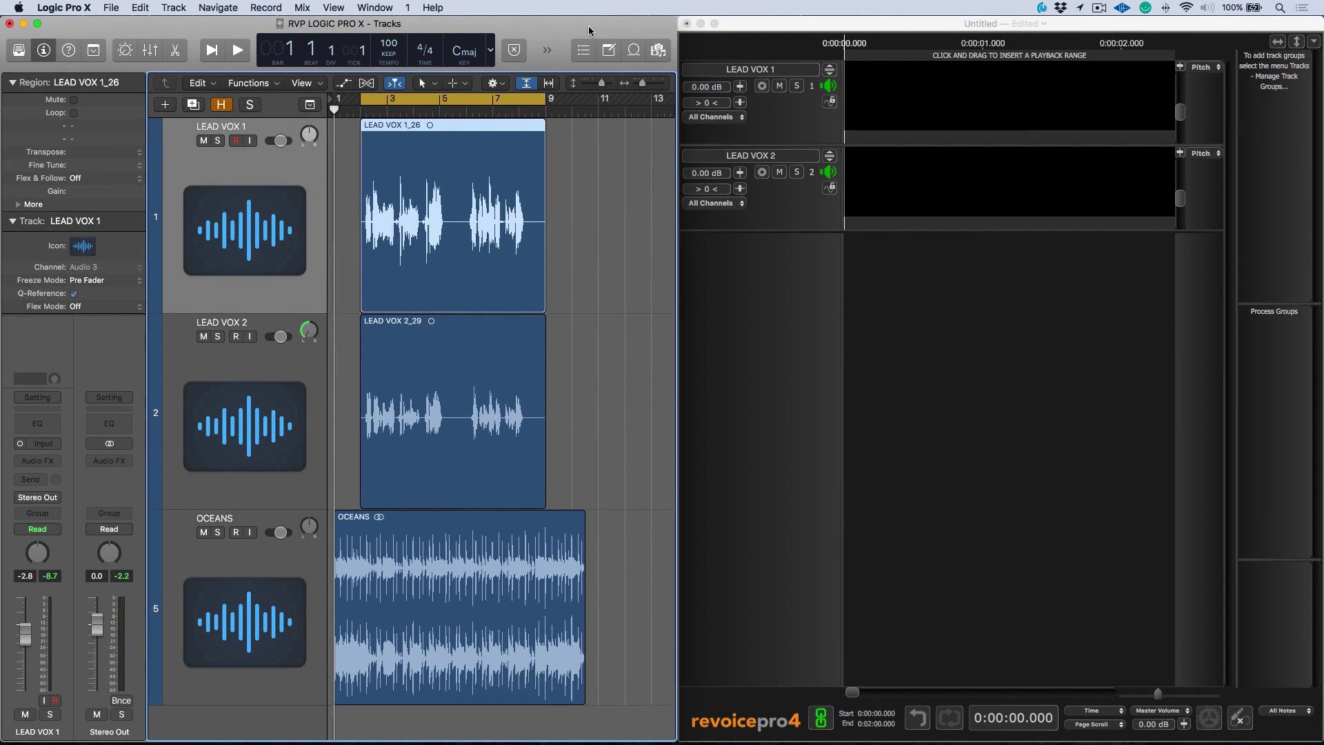
- Play through the two lead vocals against OCEANS, stop, and bring Revoice Pro to the front
{"action": "key", "text": "space"}
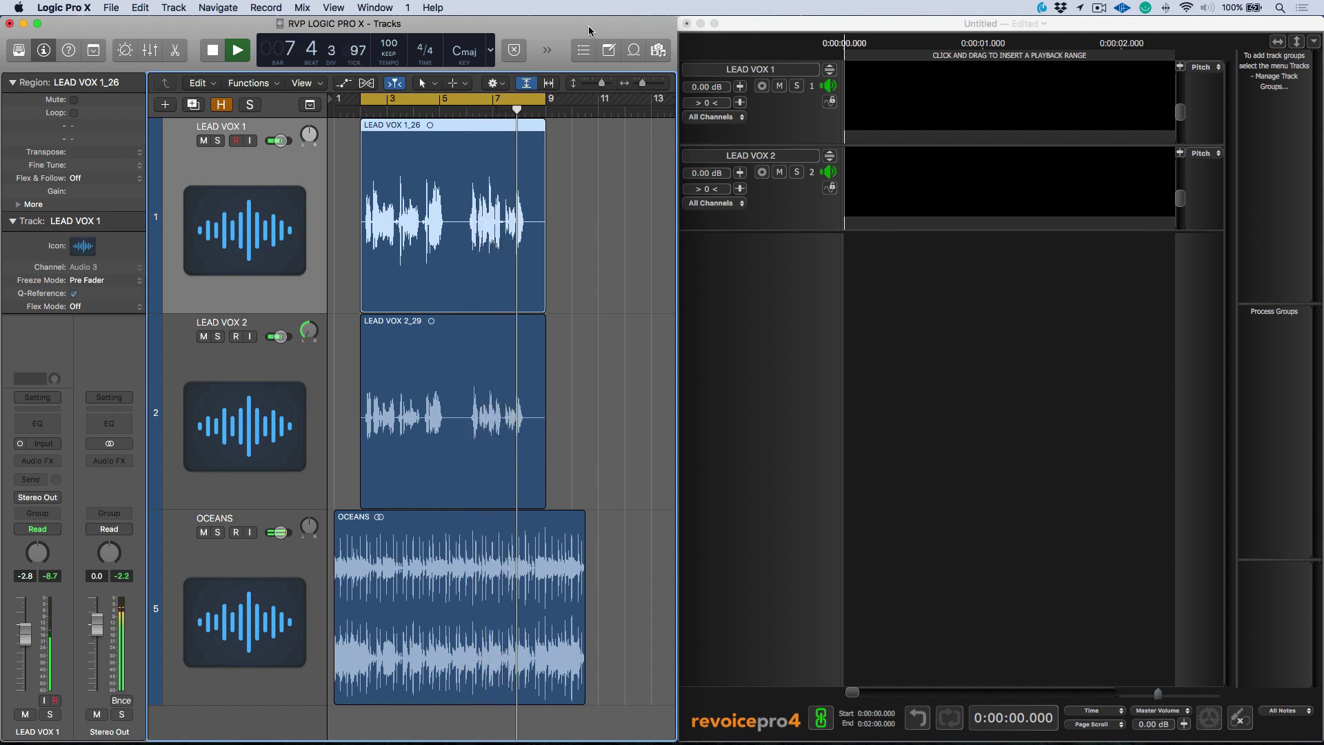
{"action": "key", "text": "space"}
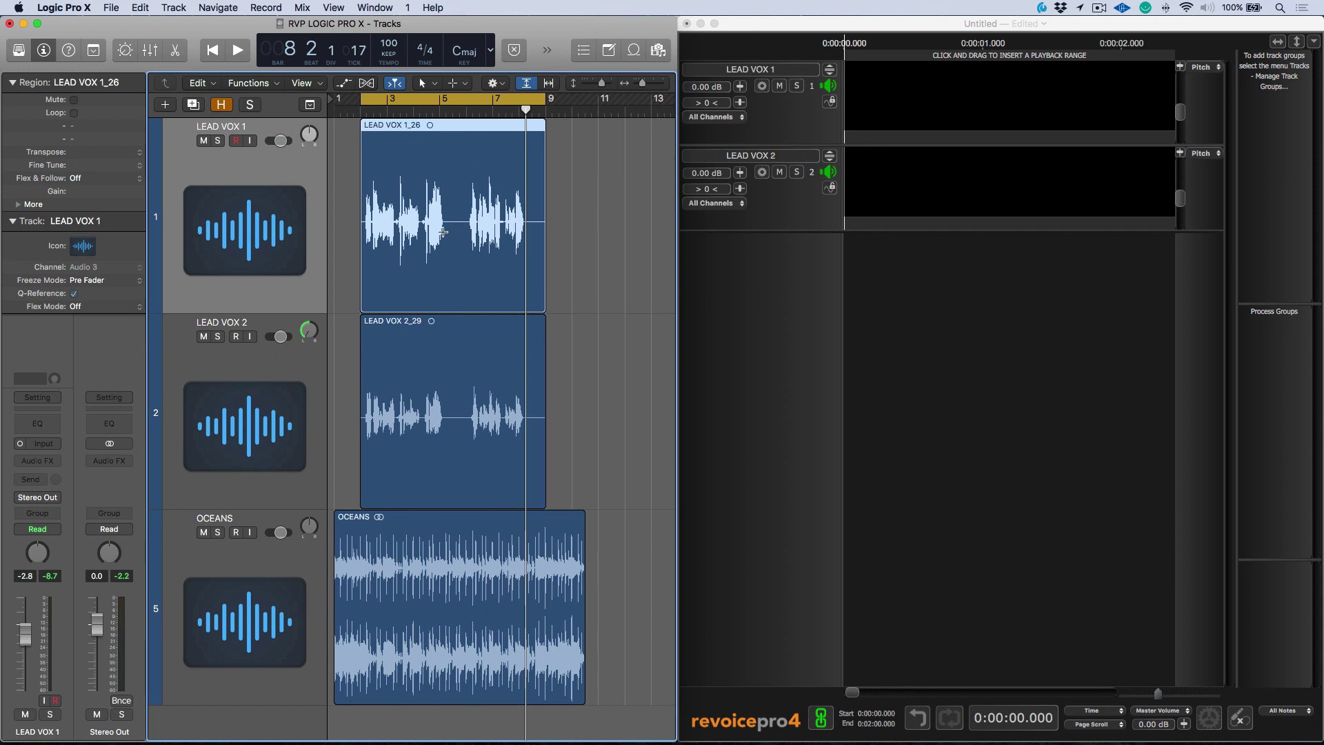
{"action": "left_click", "coordinate": [781, 25]}
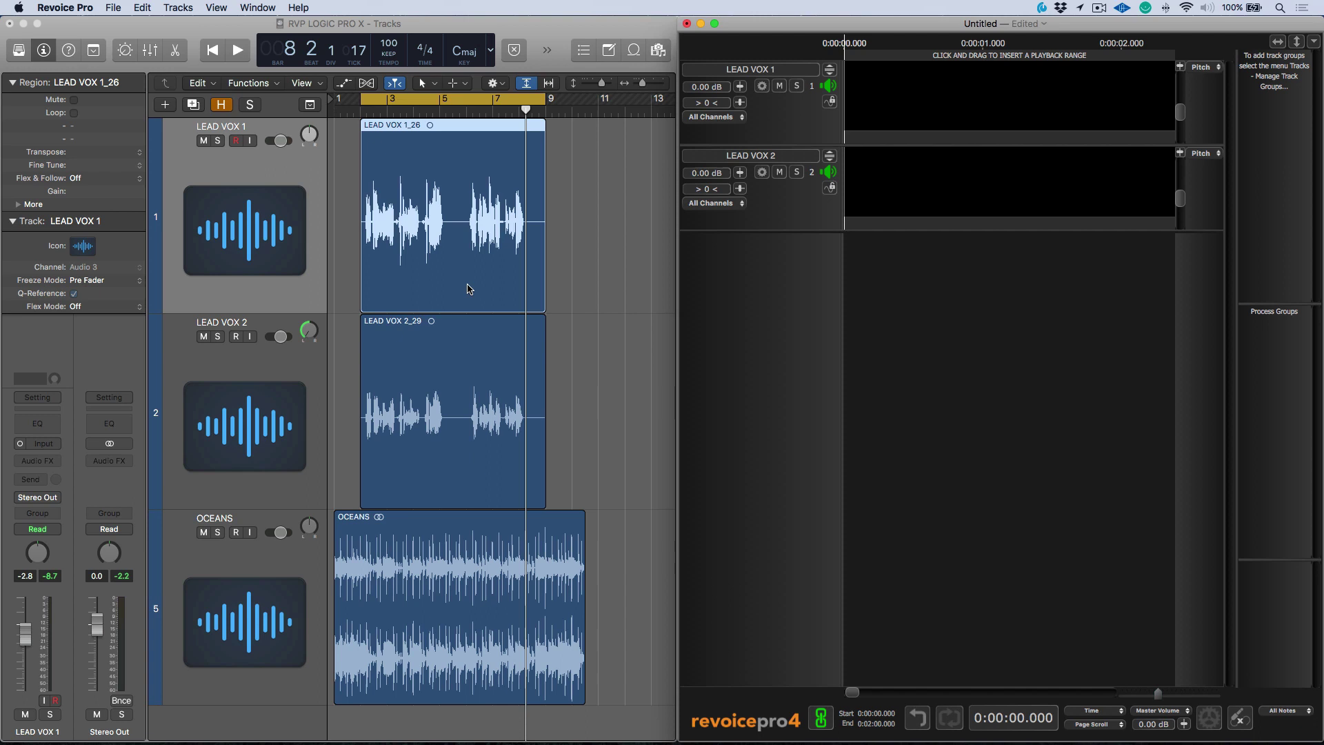
- Process the LEAD VOX 1_26 region with the Revoice Pro Link plug-in, sending it to Revoice Pro
{"action": "right_click", "coordinate": [440, 202]}
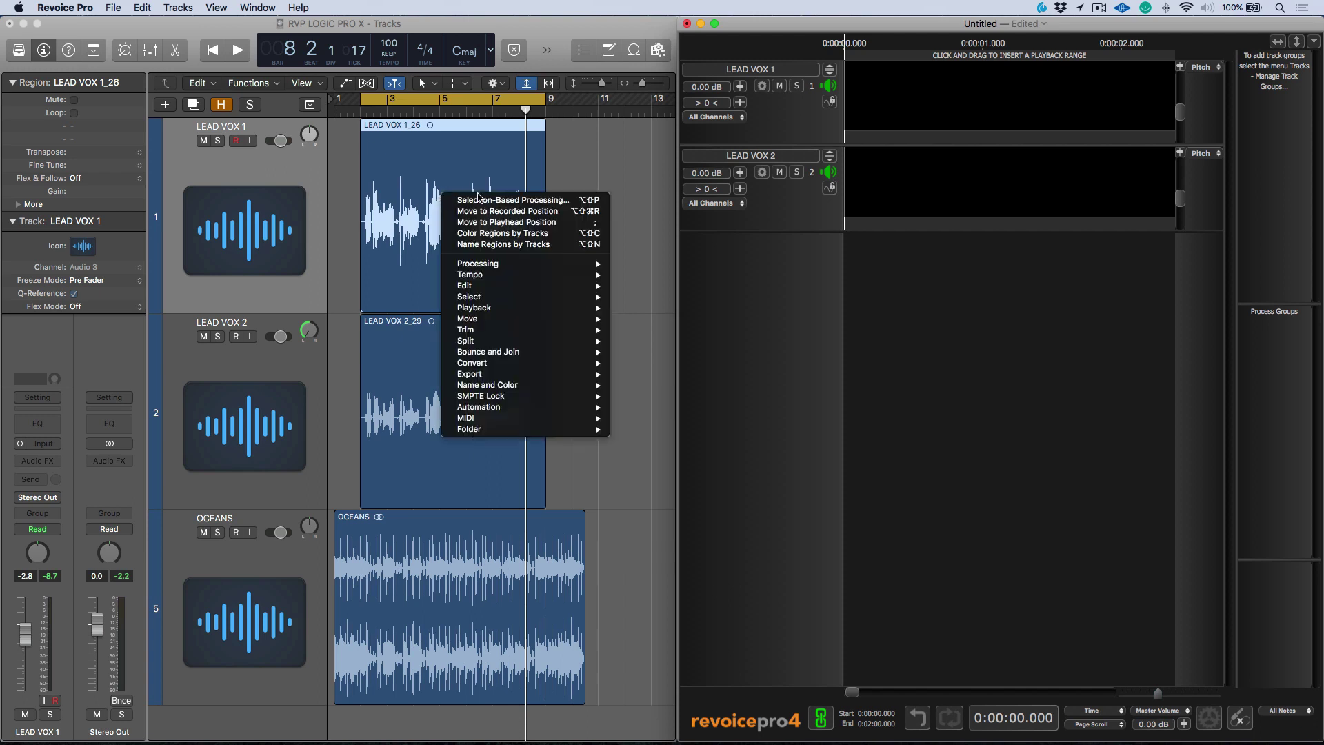
{"action": "mouse_move", "coordinate": [490, 264]}
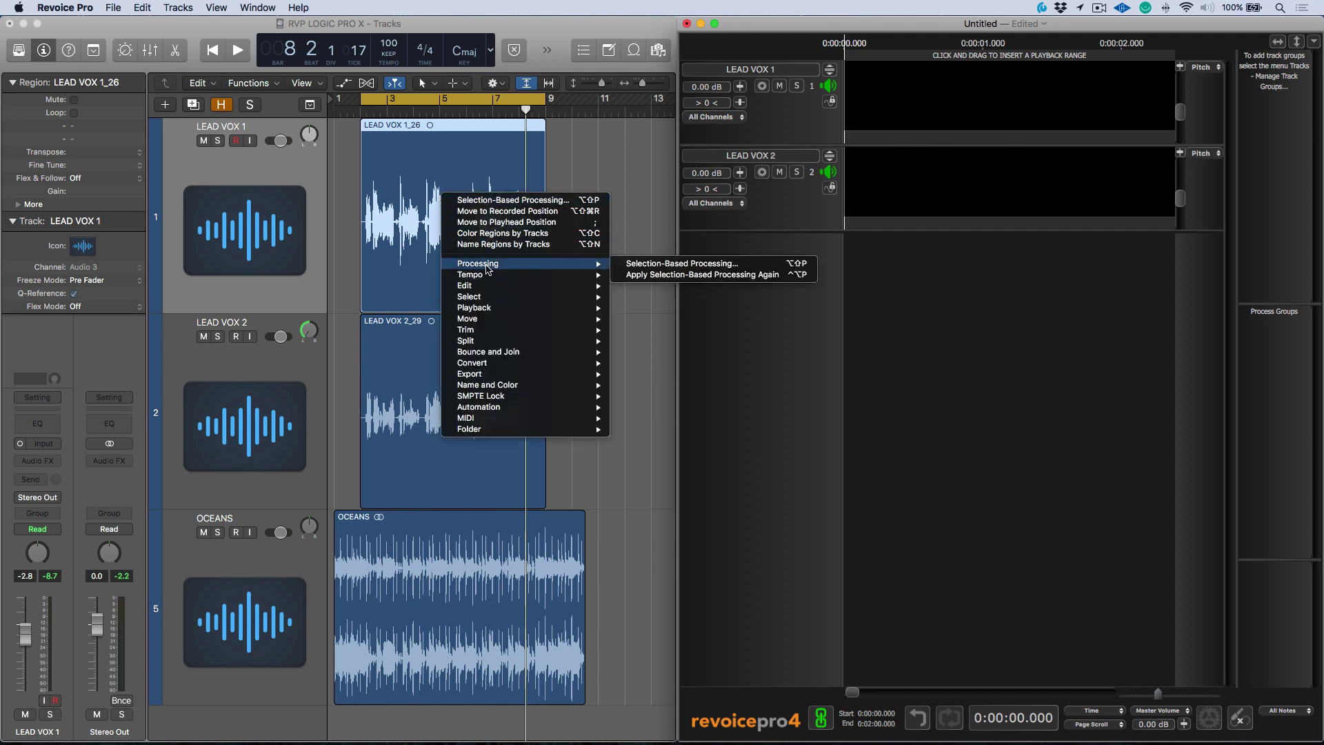
{"action": "left_click", "coordinate": [661, 265]}
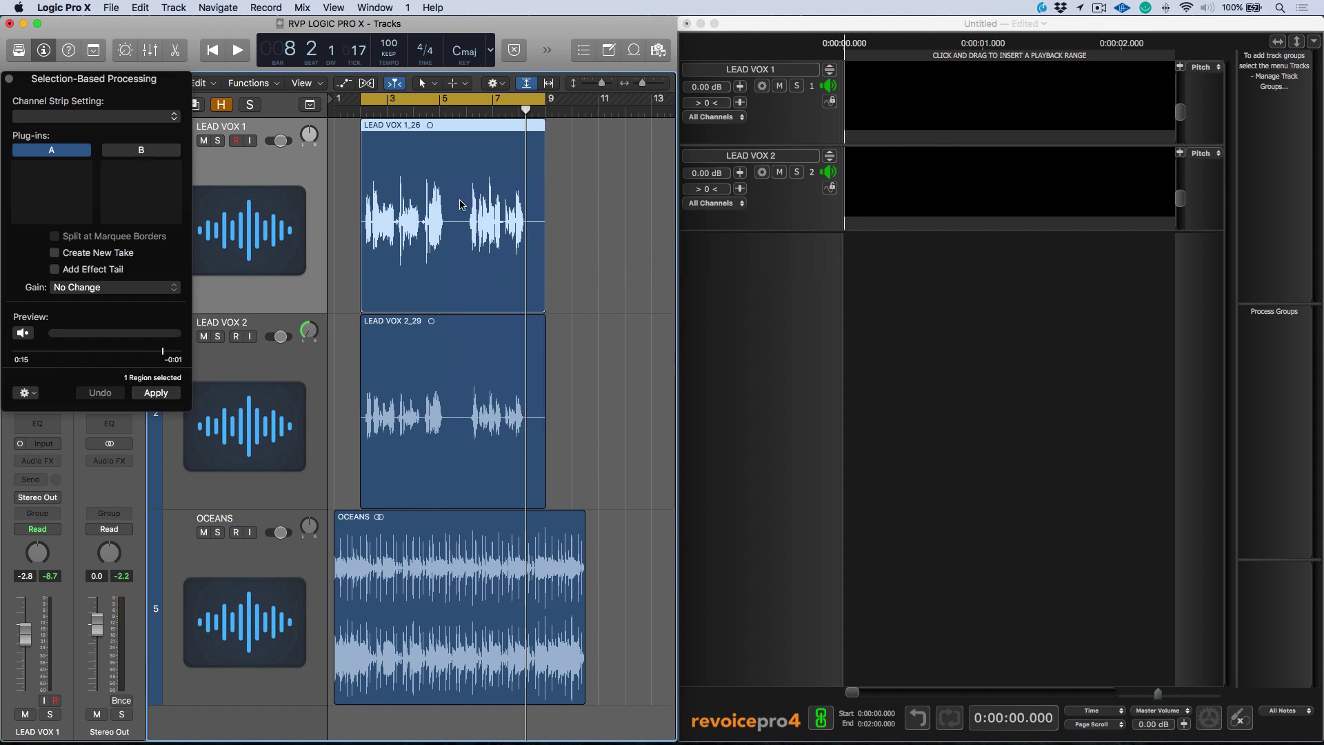
{"action": "left_click", "coordinate": [64, 170]}
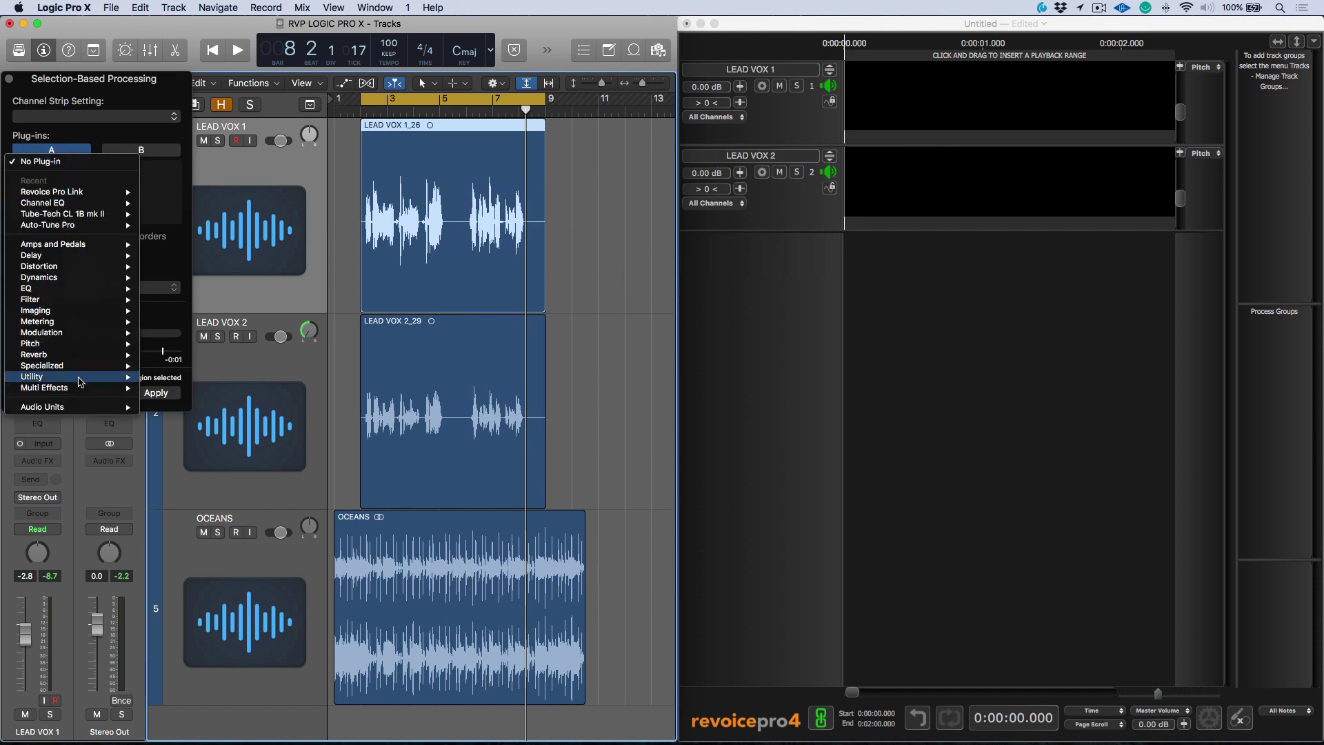
{"action": "mouse_move", "coordinate": [81, 408]}
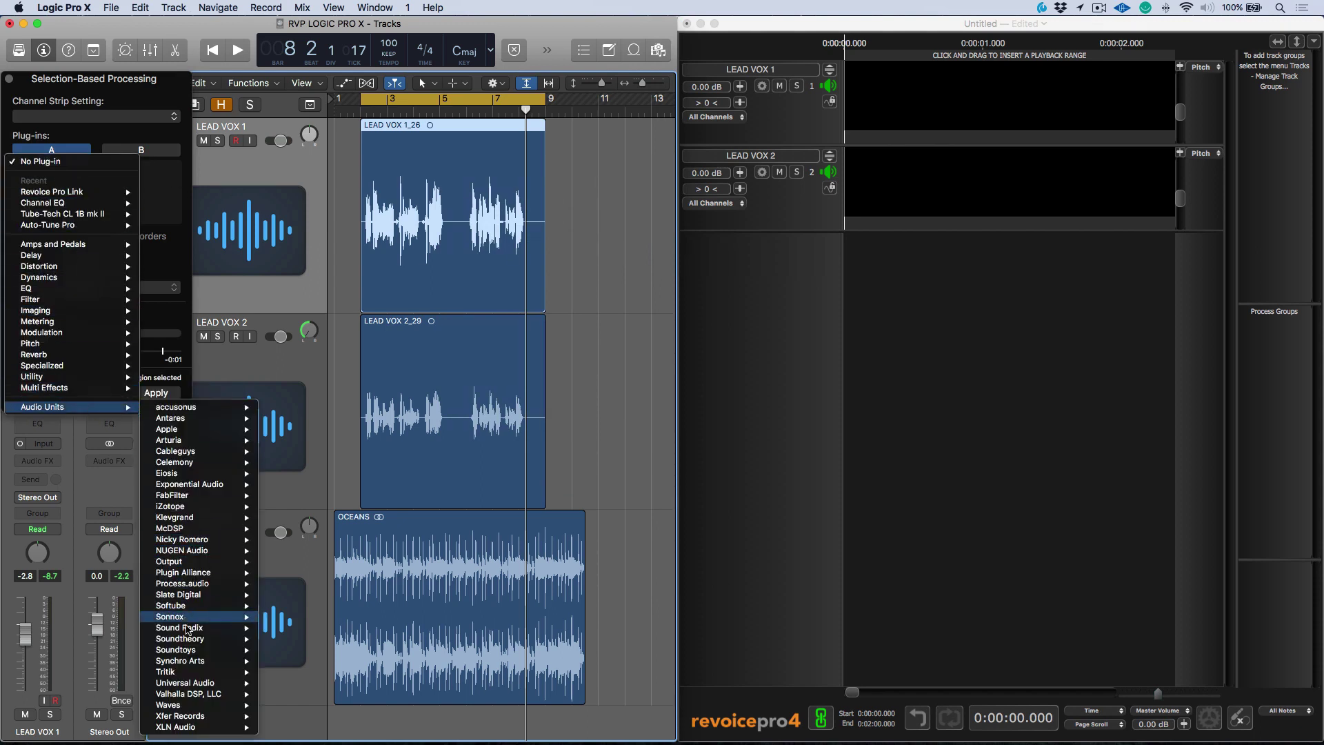
{"action": "mouse_move", "coordinate": [192, 664]}
{"action": "mouse_move", "coordinate": [295, 667]}
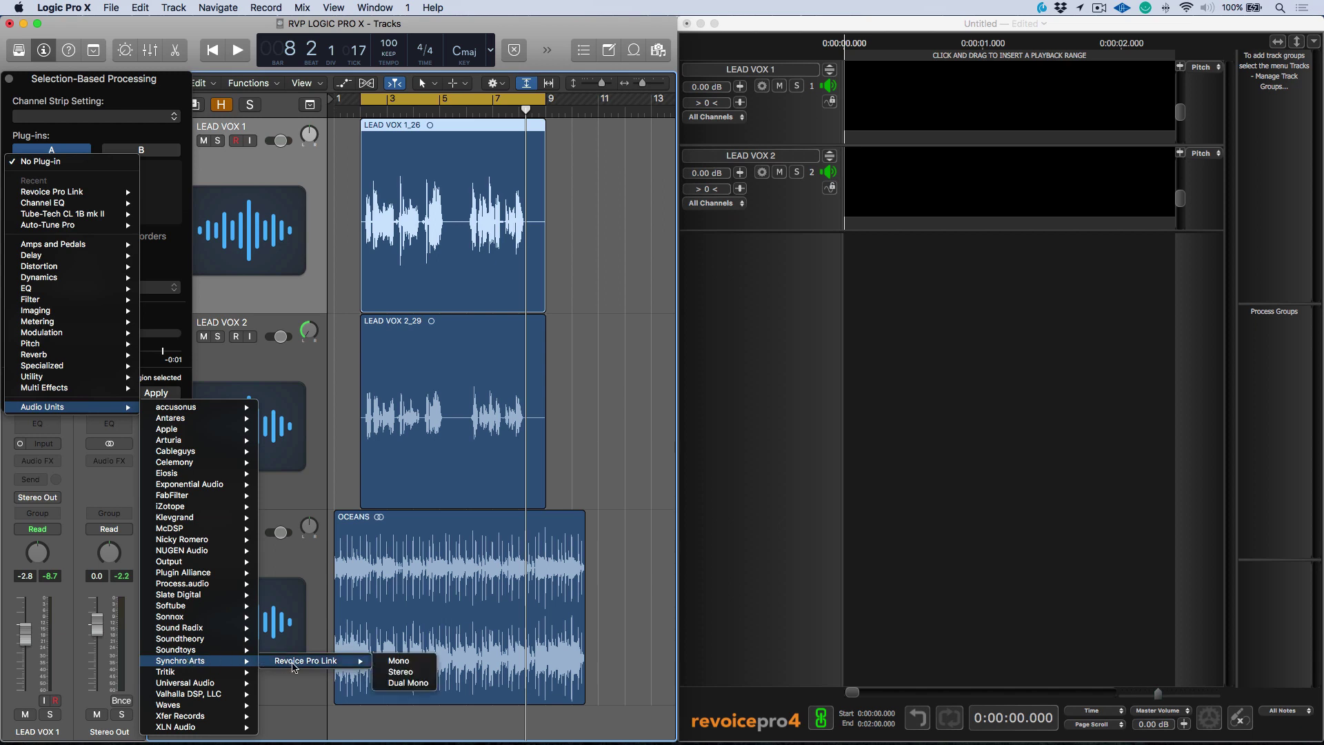
{"action": "left_click", "coordinate": [399, 661]}
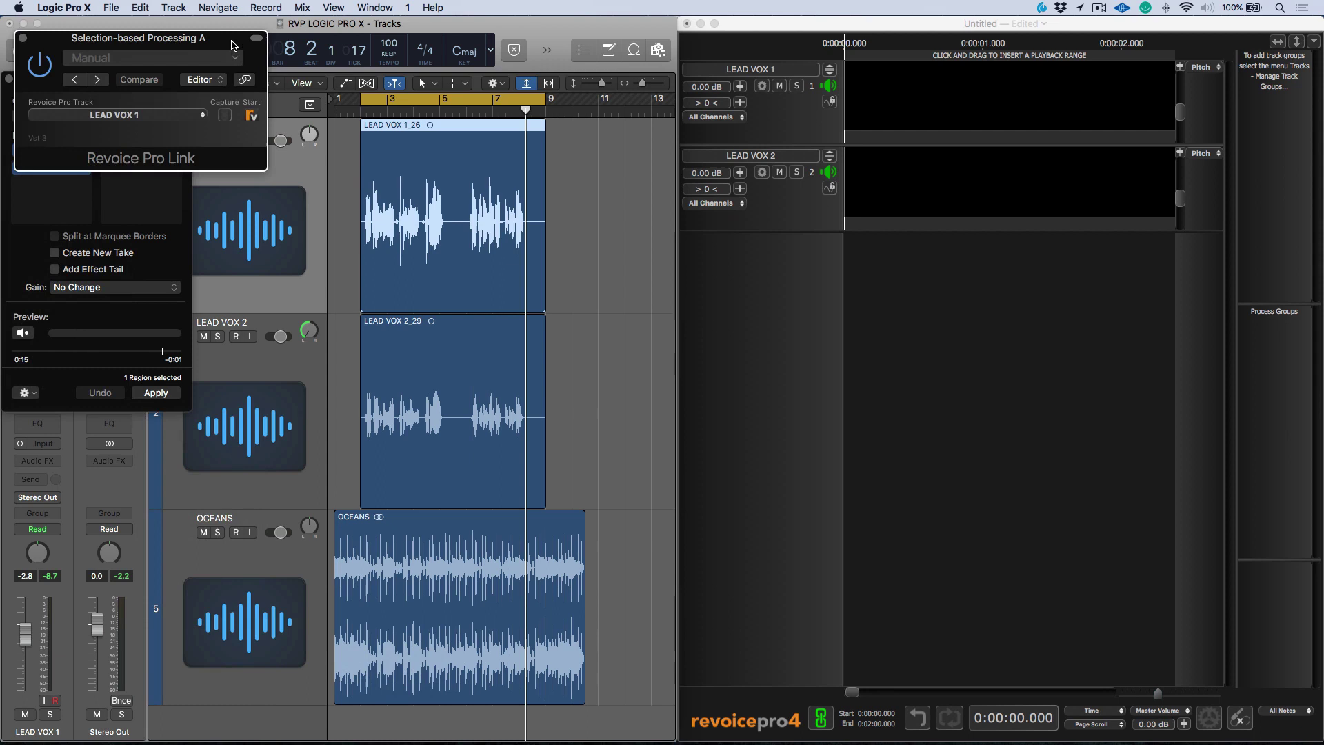
{"action": "left_click_drag", "start_coordinate": [232, 46], "coordinate": [214, 422]}
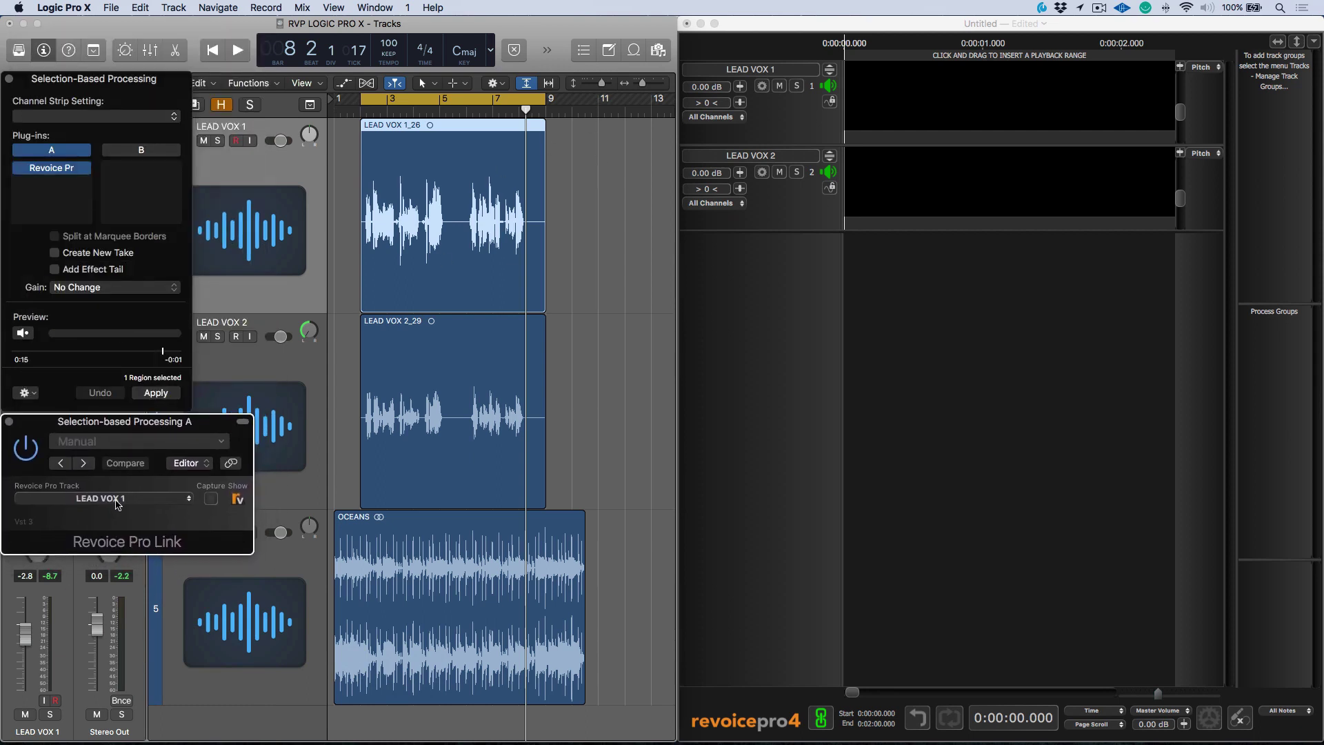
{"action": "left_click", "coordinate": [157, 393]}
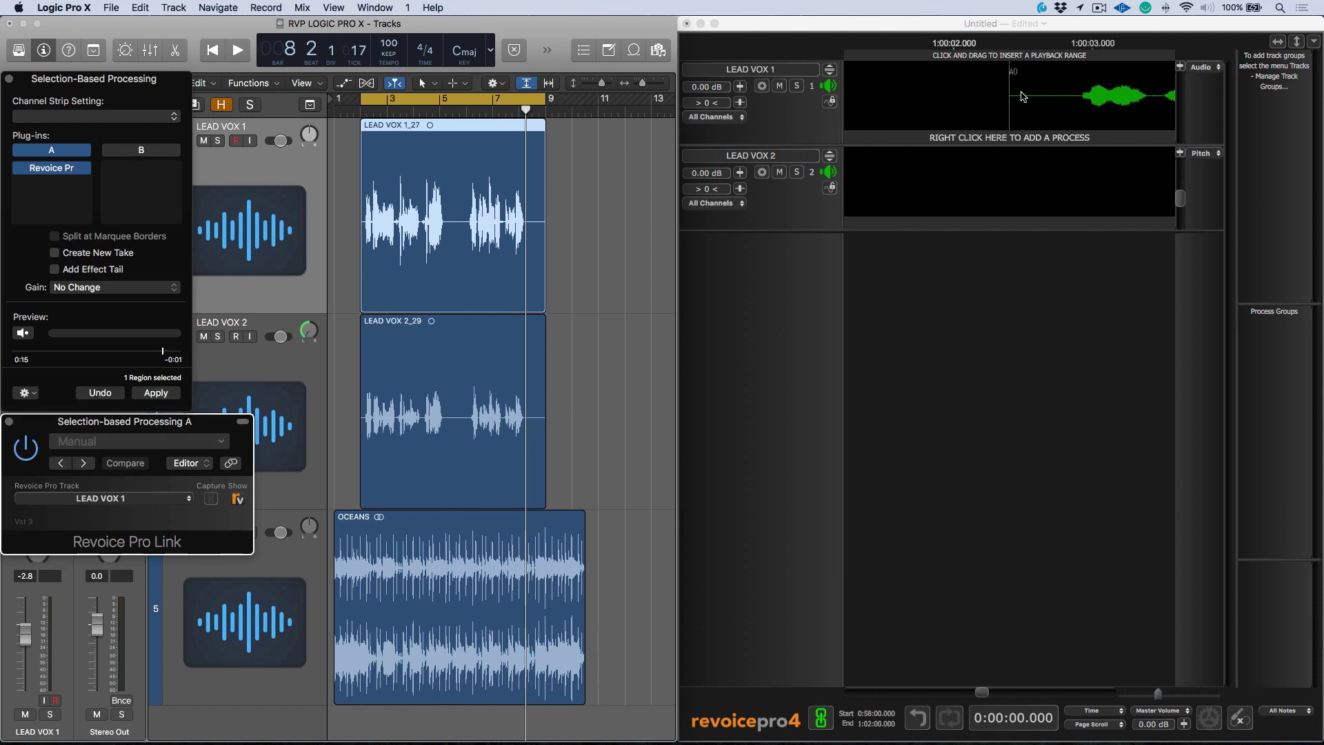
- Send the LEAD VOX 2_29 region to Revoice Pro's LEAD VOX 2 track
{"action": "left_click", "coordinate": [535, 368]}
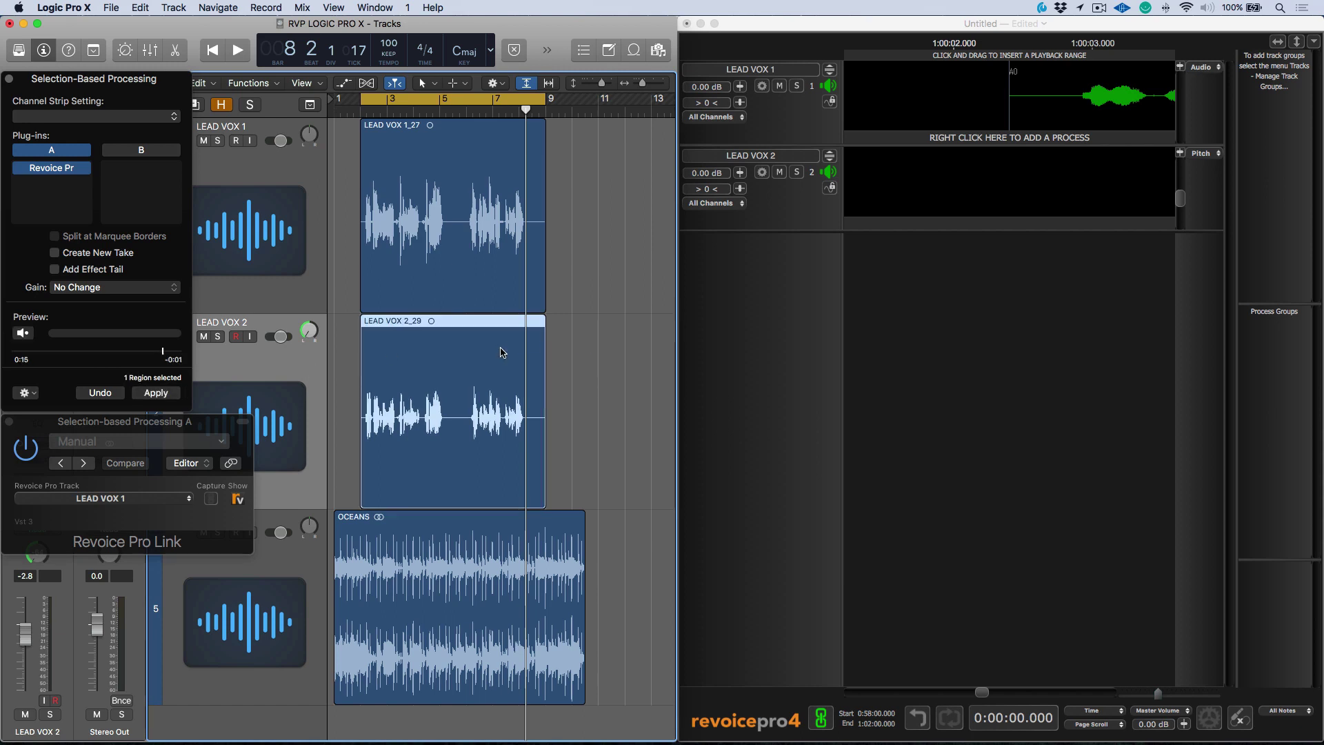
{"action": "left_click", "coordinate": [133, 507]}
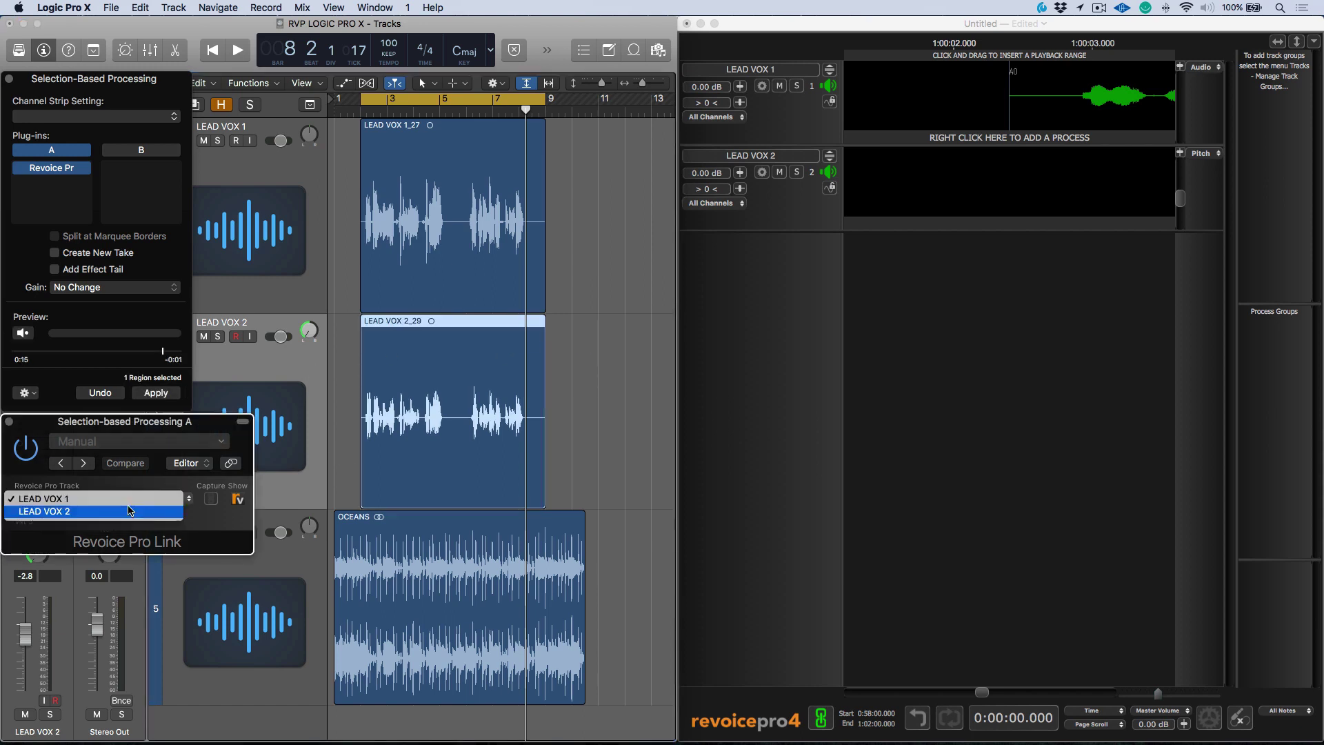
{"action": "left_click", "coordinate": [130, 514]}
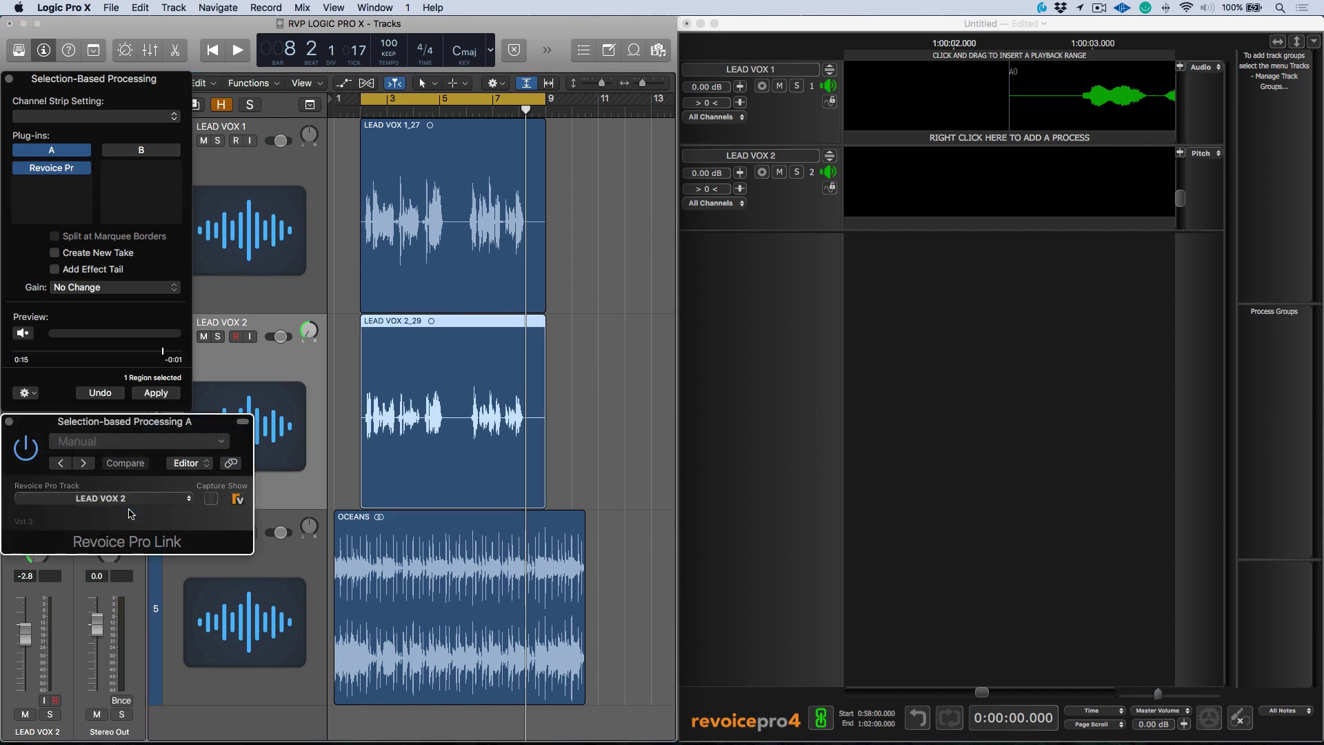
{"action": "left_click", "coordinate": [171, 398]}
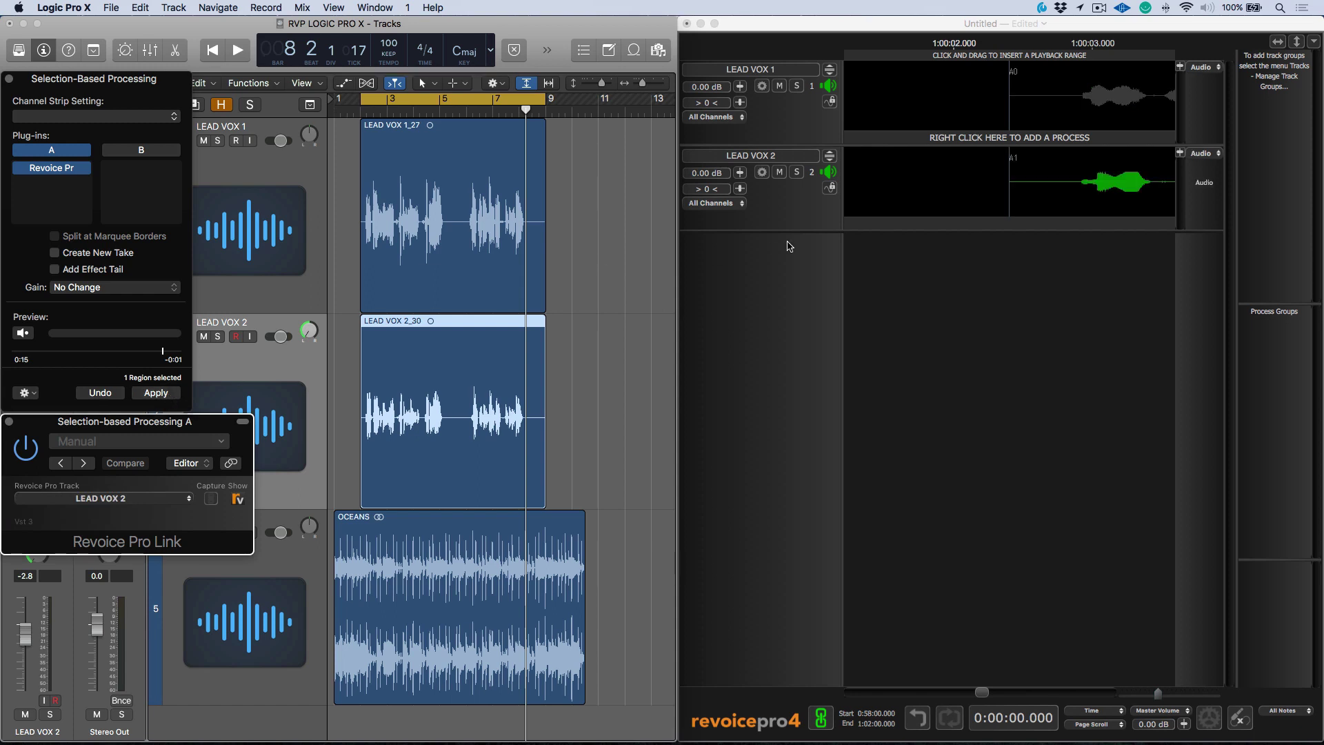
- Maximize the Revoice Pro window and auto-size the track heights to fill it
{"action": "double_click", "coordinate": [853, 25]}
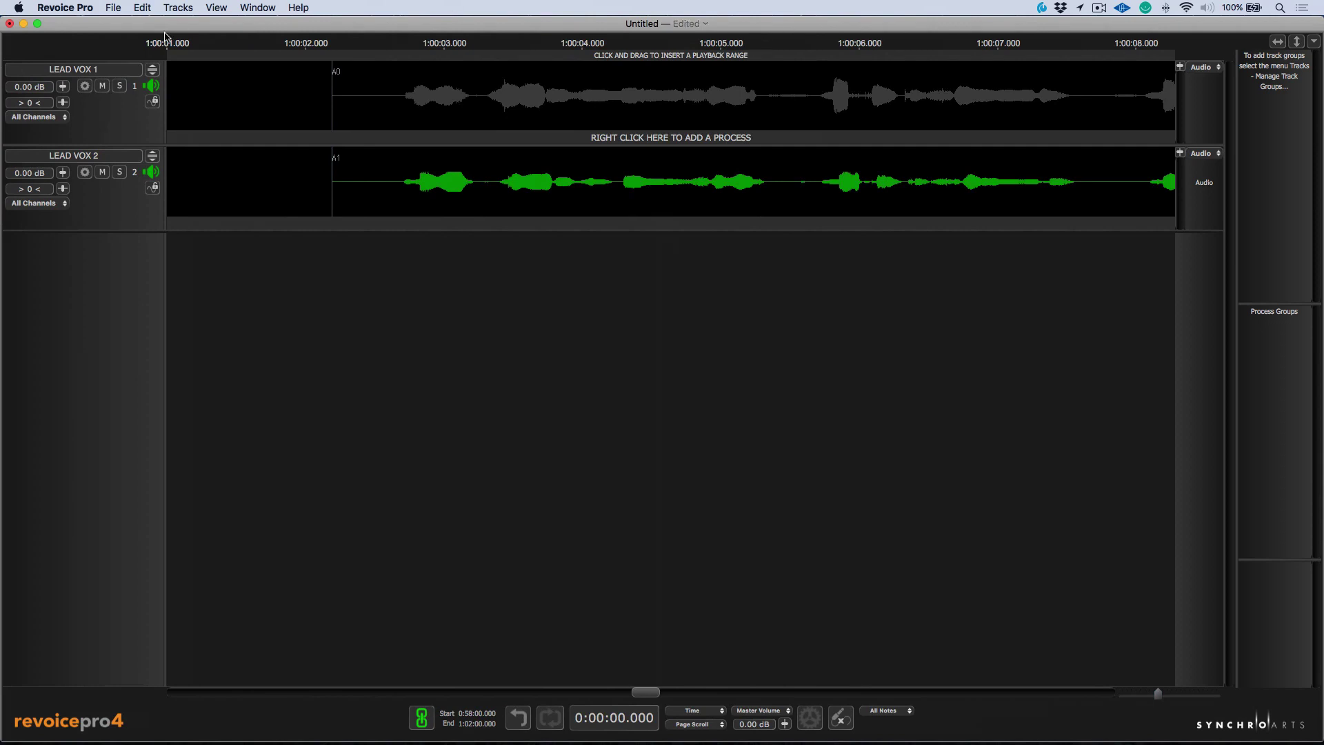
{"action": "left_click", "coordinate": [182, 10]}
{"action": "left_click", "coordinate": [198, 58]}
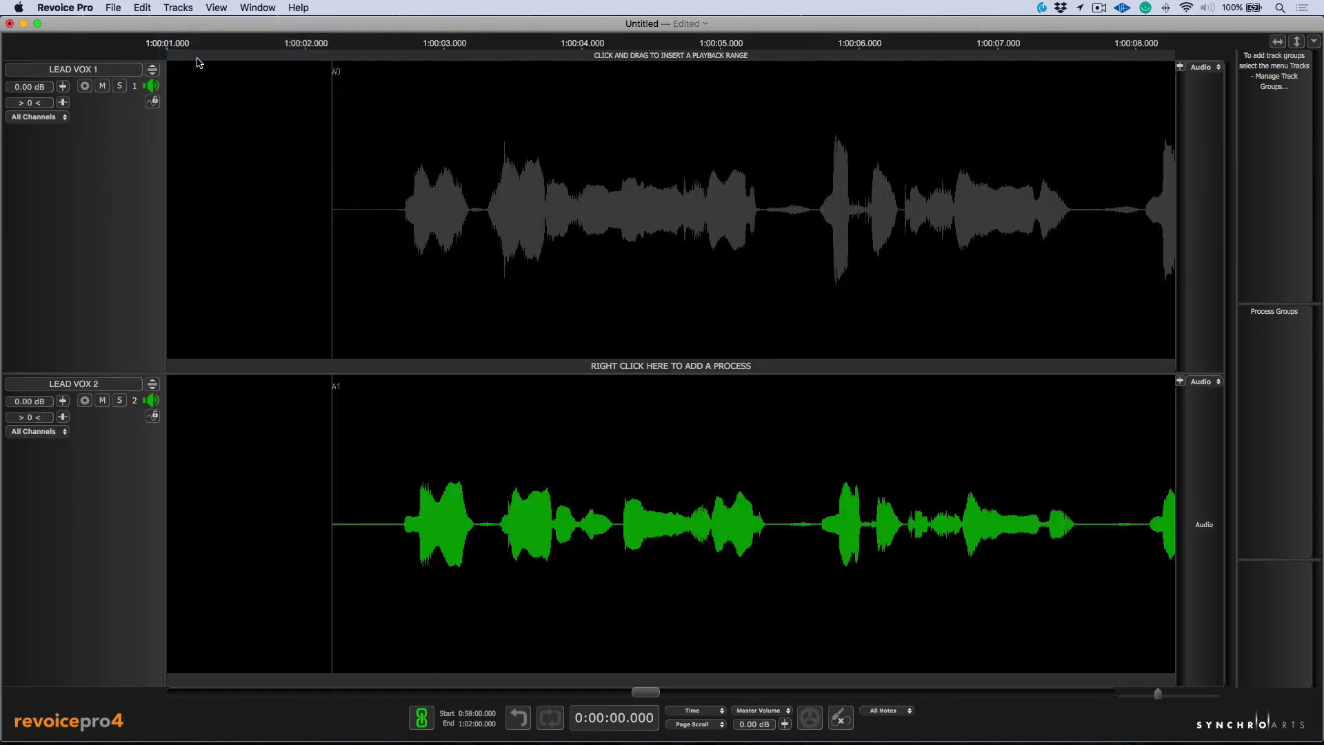
{"action": "scroll", "coordinate": [528, 305], "scroll_direction": "right", "scroll_amount": 5}
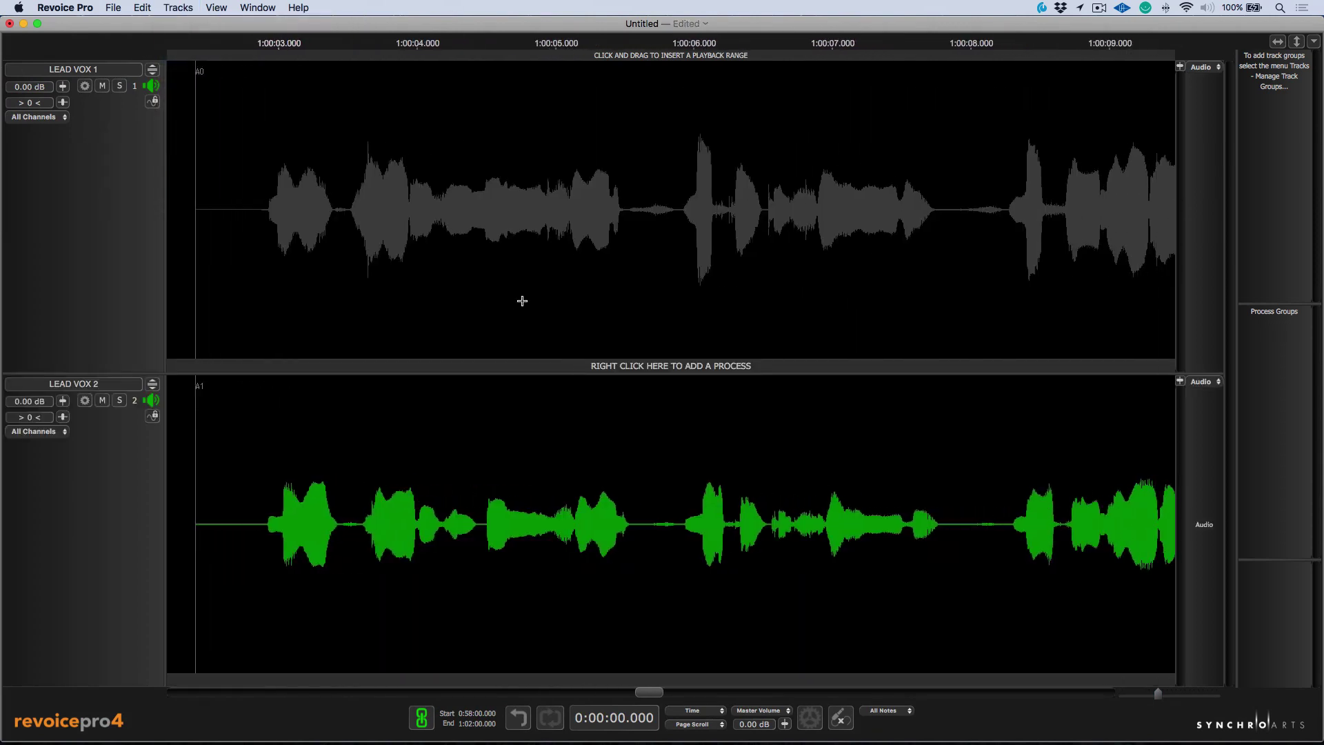
- Select LEAD VOX 1, zoom out to the whole vocal take, and start a New Process with B
{"action": "left_click", "coordinate": [960, 166]}
{"action": "left_click", "coordinate": [252, 163]}
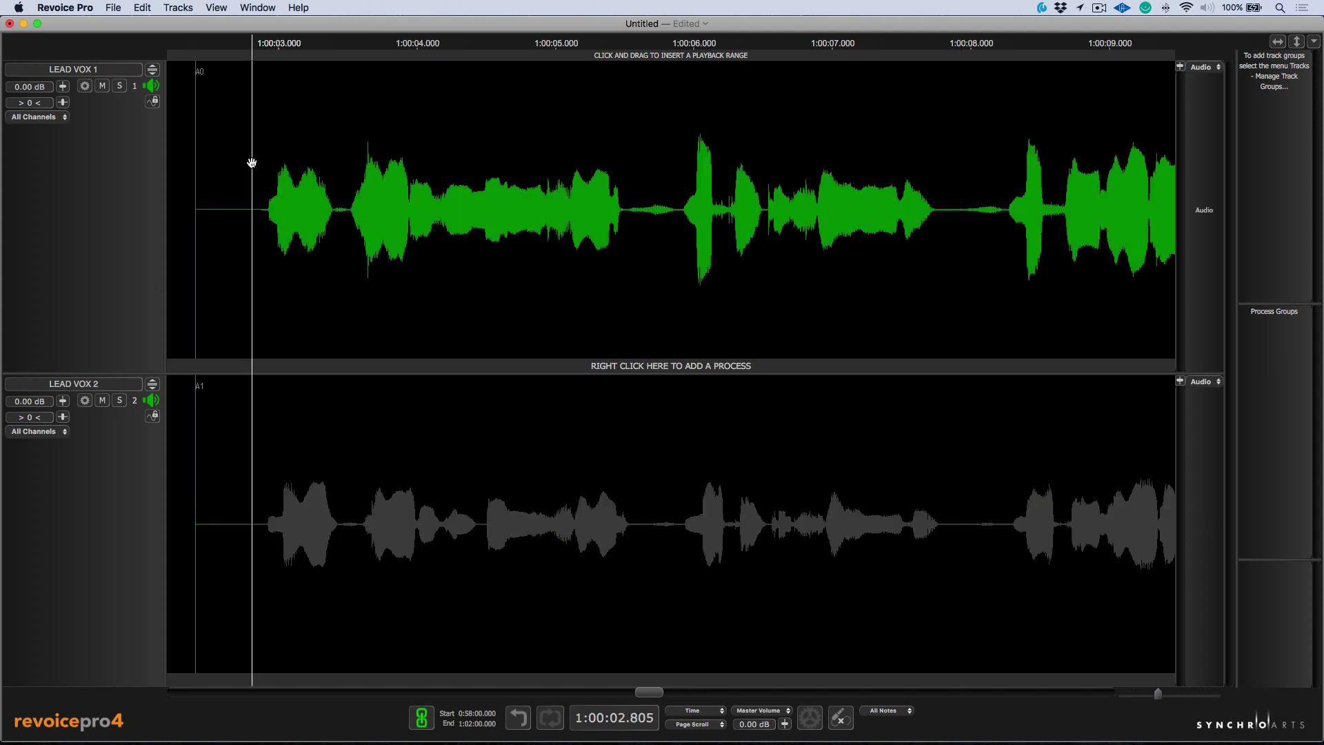
{"action": "key", "text": "r"}
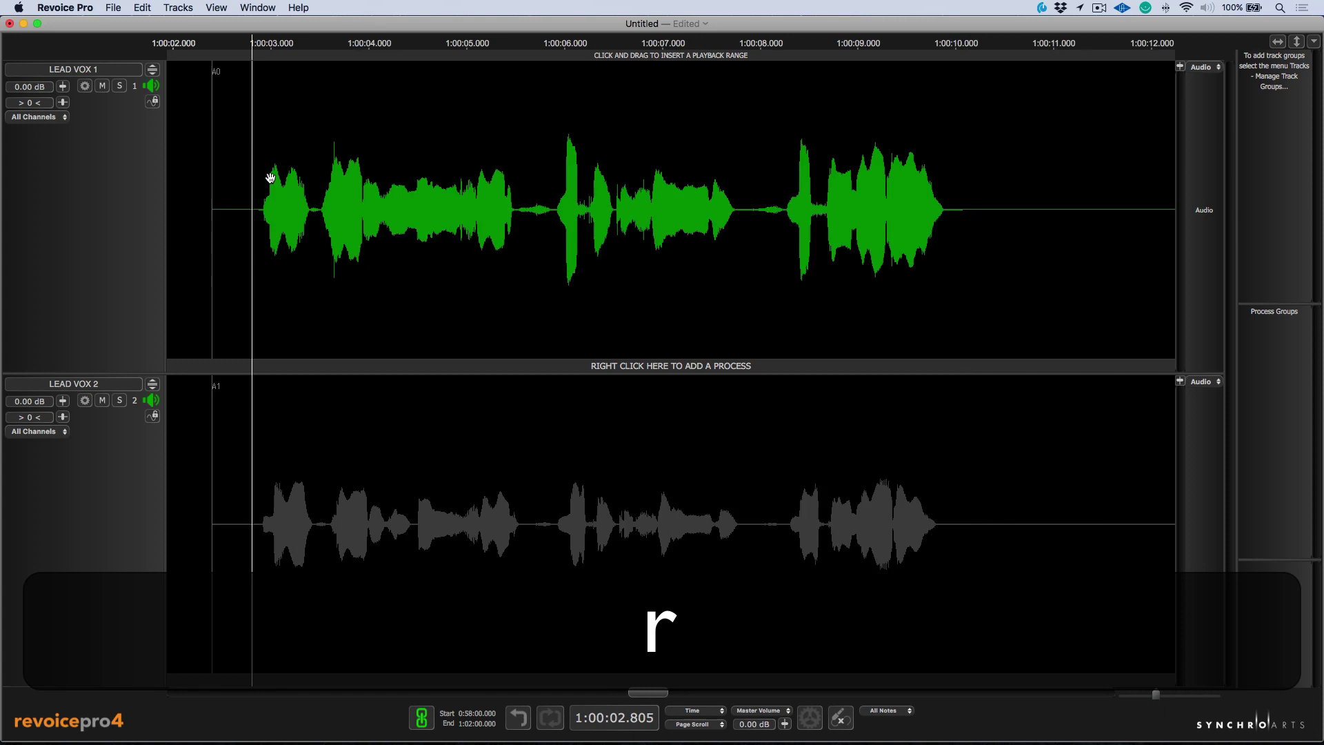
{"action": "key", "text": "r"}
{"action": "key", "text": "r"}
{"action": "key", "text": "t"}
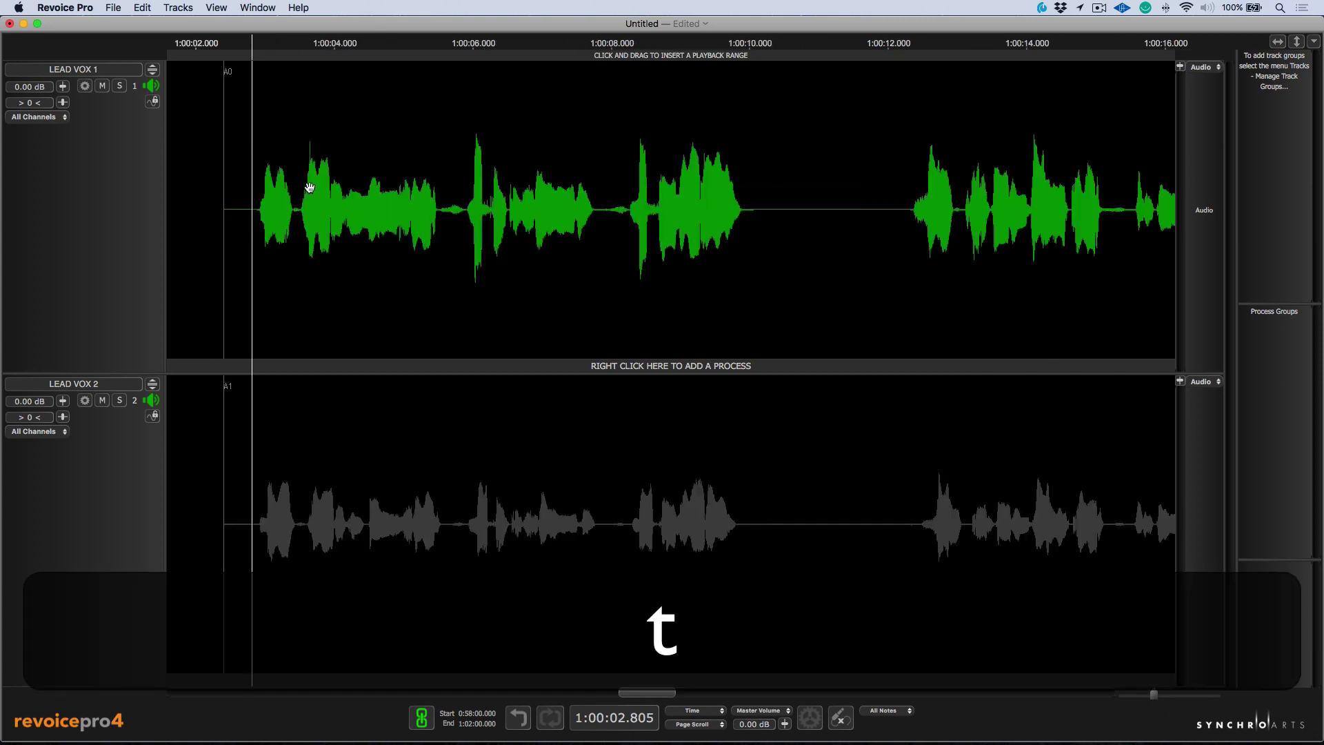
{"action": "key", "text": "r"}
{"action": "key", "text": "r"}
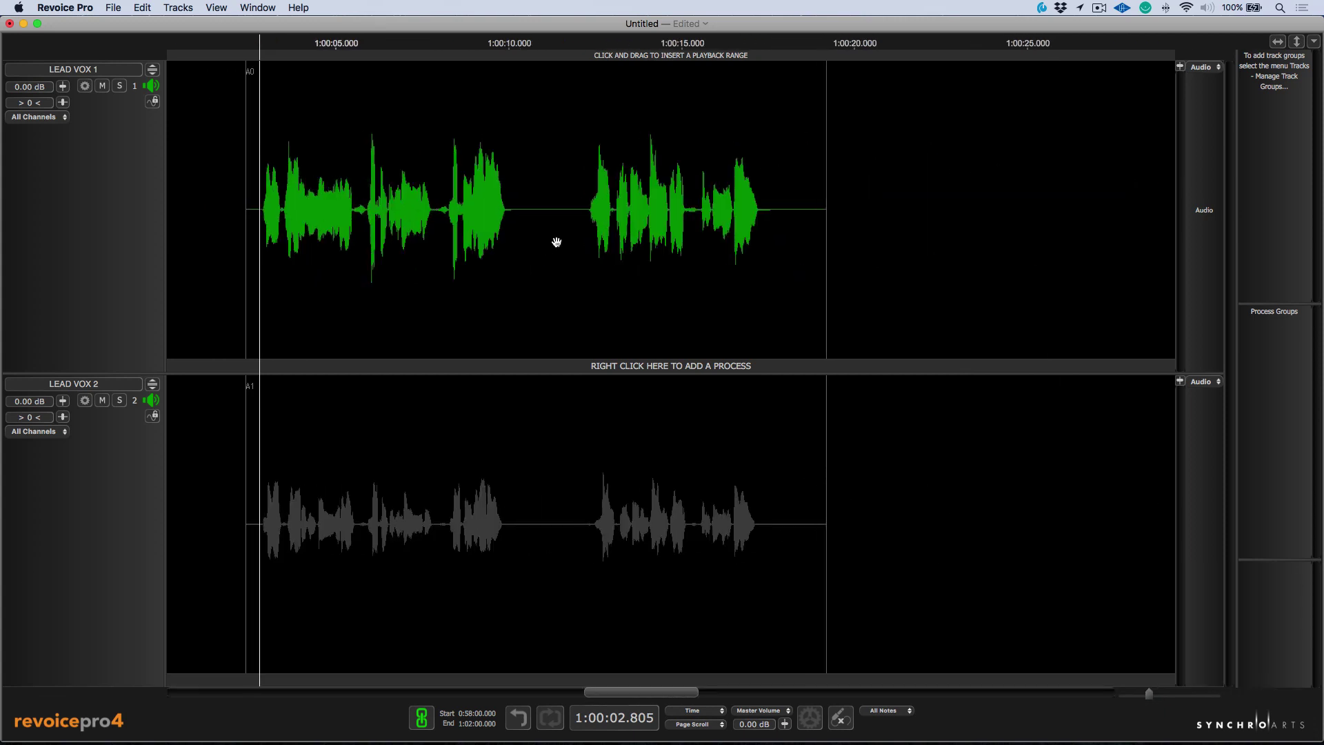
{"action": "scroll", "coordinate": [556, 242], "scroll_direction": "left", "scroll_amount": 3}
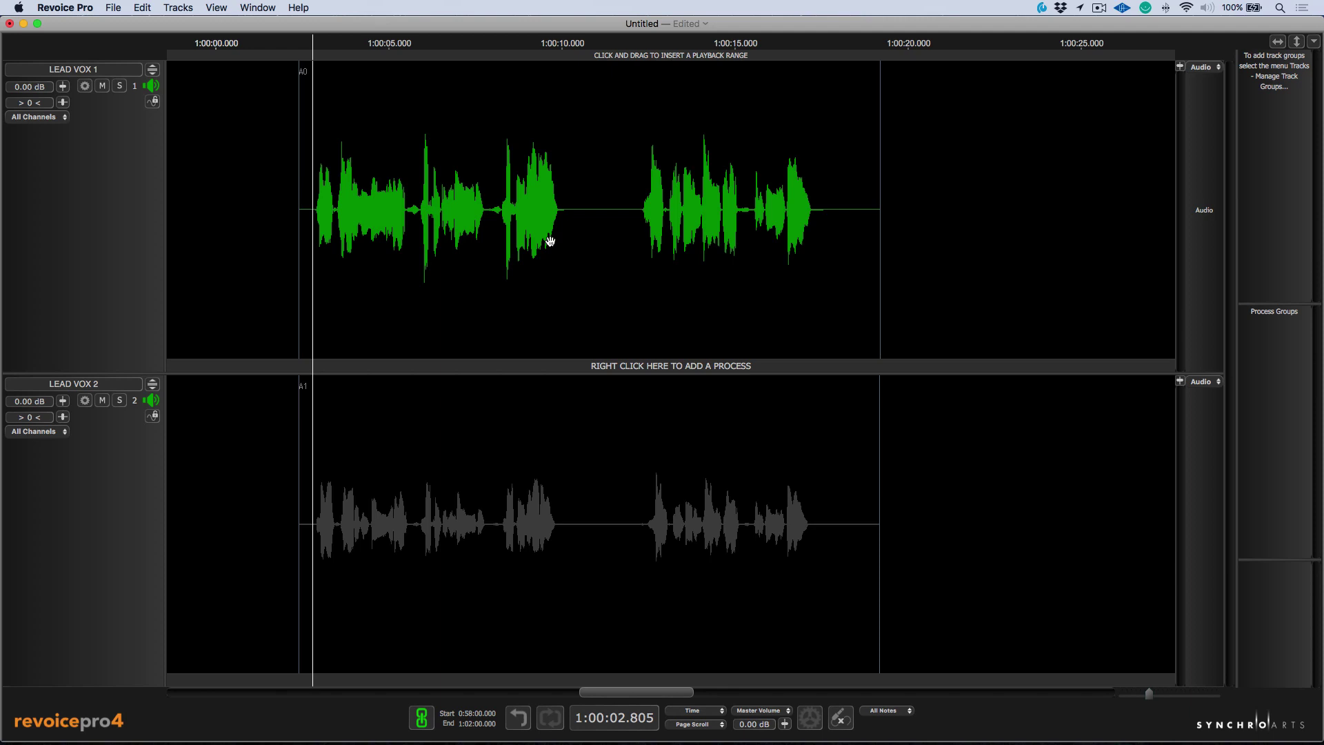
{"action": "key", "text": "b"}
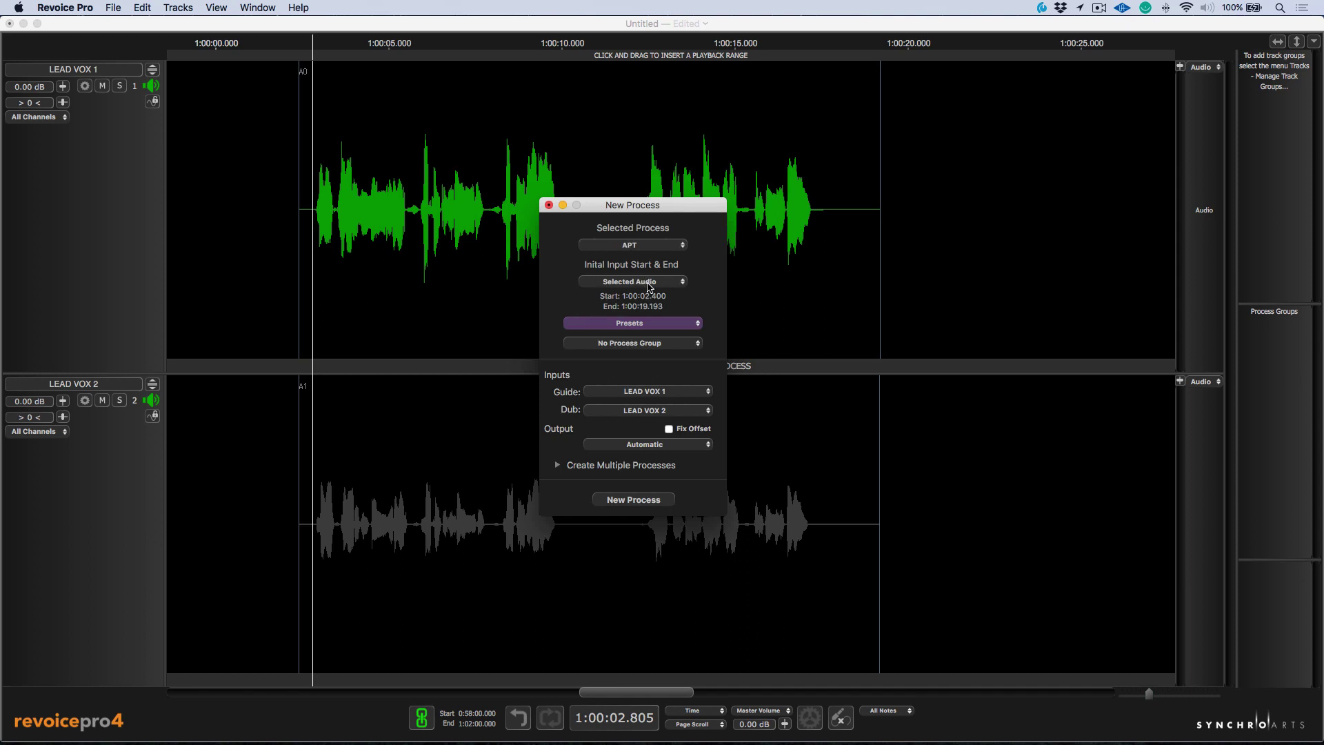
- Choose the Tight Timing only preset in the New Process dialog and create the APT process
{"action": "left_click", "coordinate": [635, 323]}
{"action": "mouse_move", "coordinate": [630, 344]}
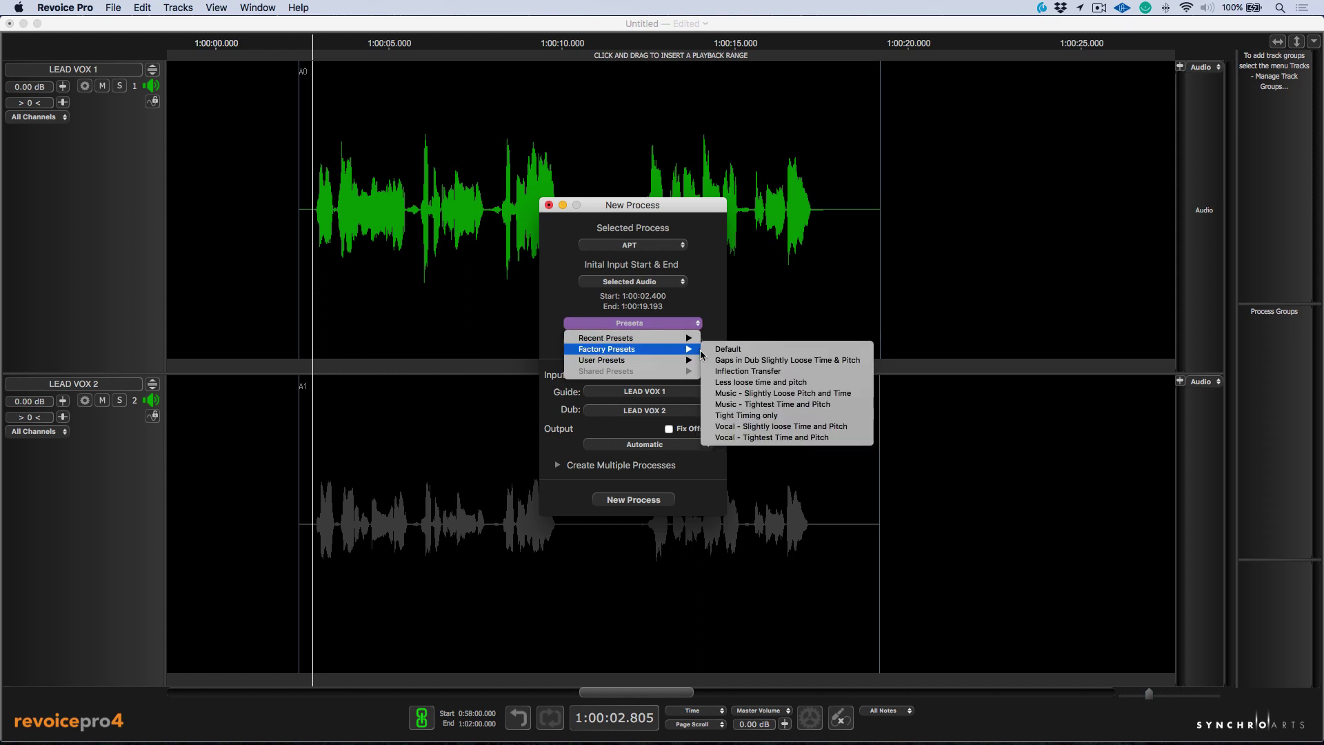
{"action": "left_click", "coordinate": [773, 416]}
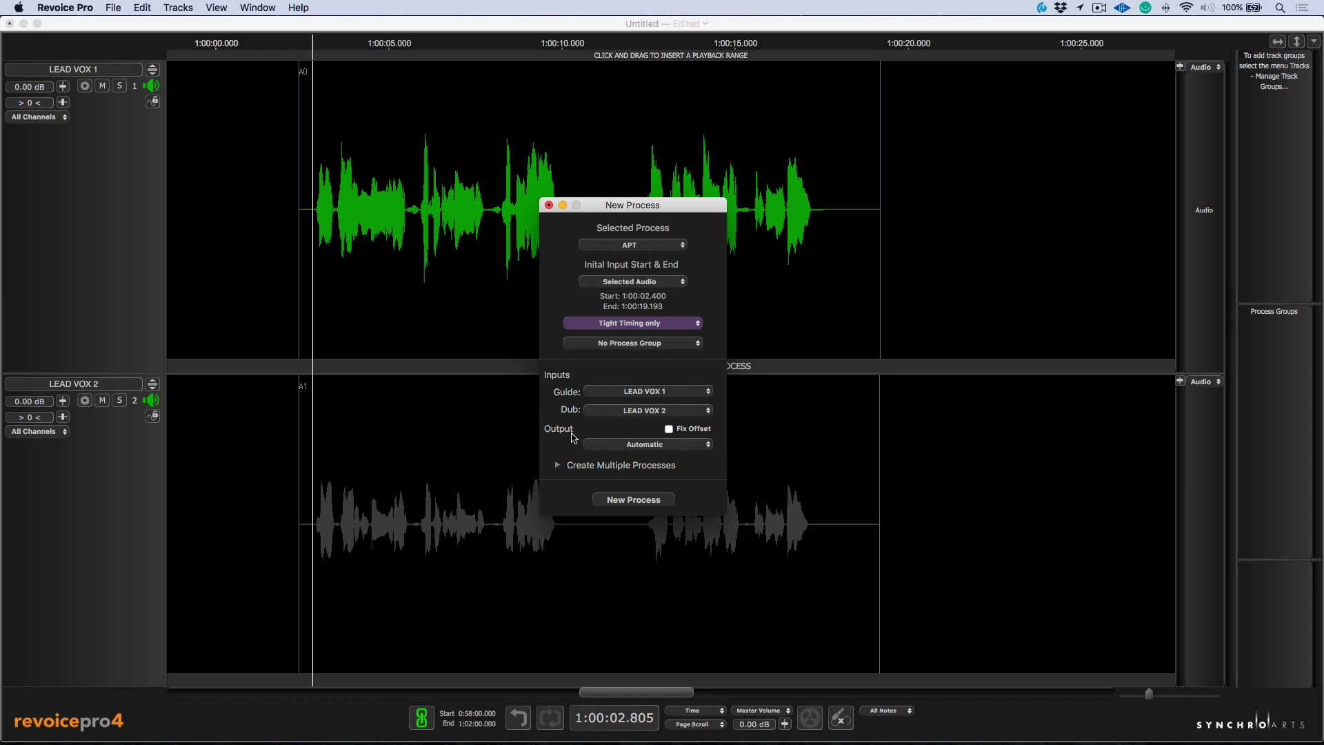
{"action": "left_click", "coordinate": [629, 504]}
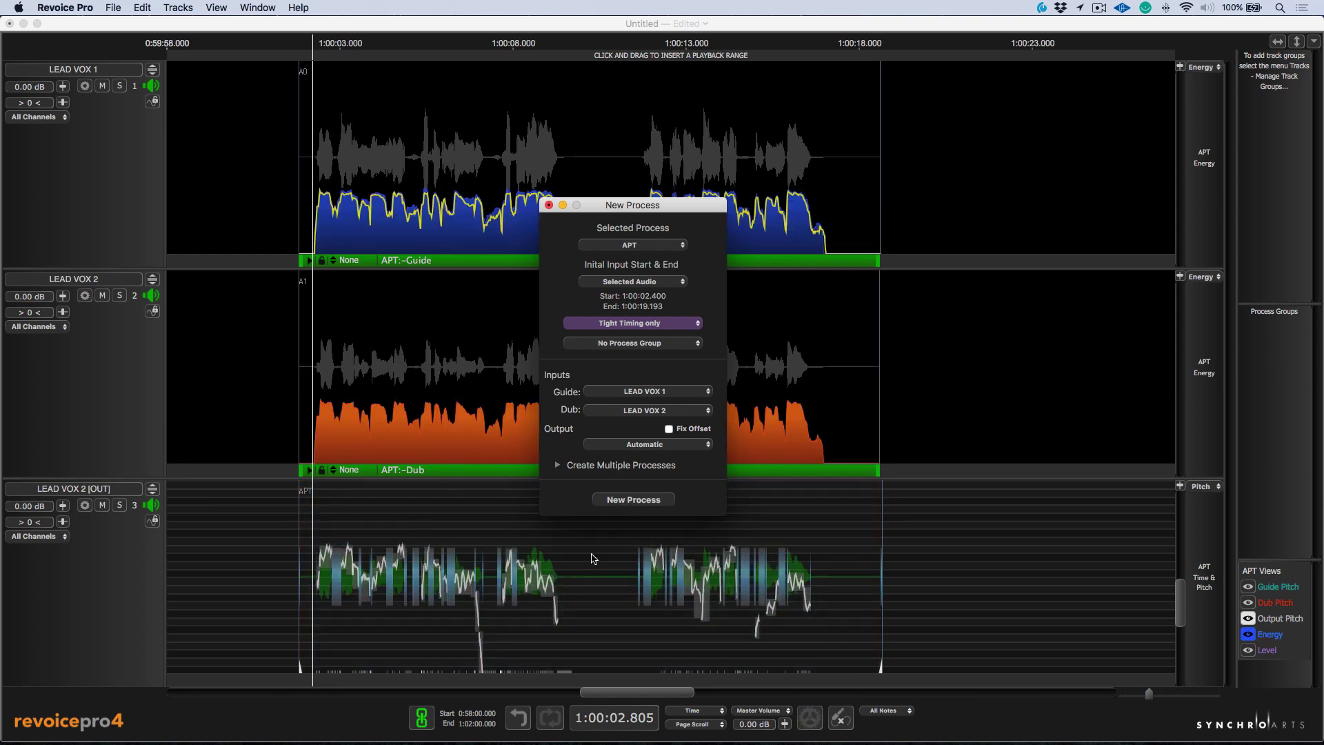
- Solo and play LEAD VOX 1 with LEAD VOX 2, then swap to LEAD VOX 2 [OUT] and replay
{"action": "left_click", "coordinate": [549, 205]}
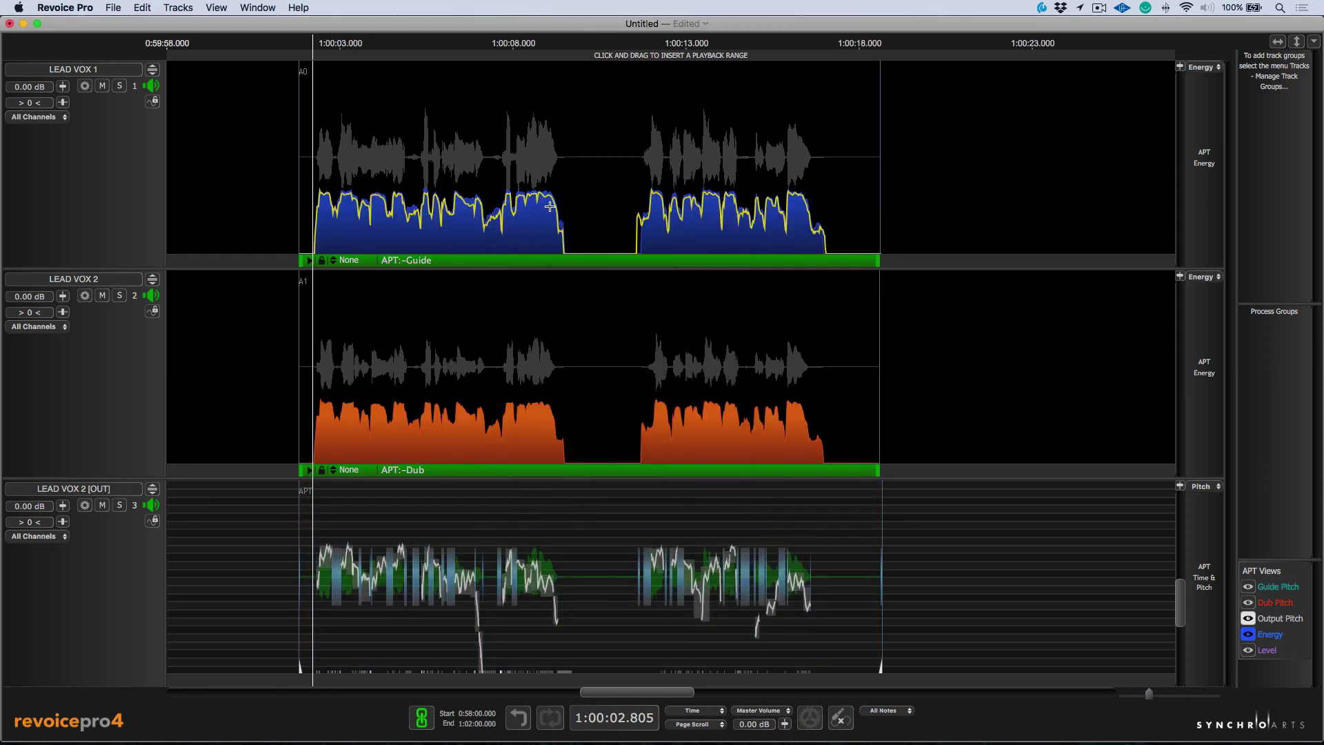
{"action": "key", "text": "t"}
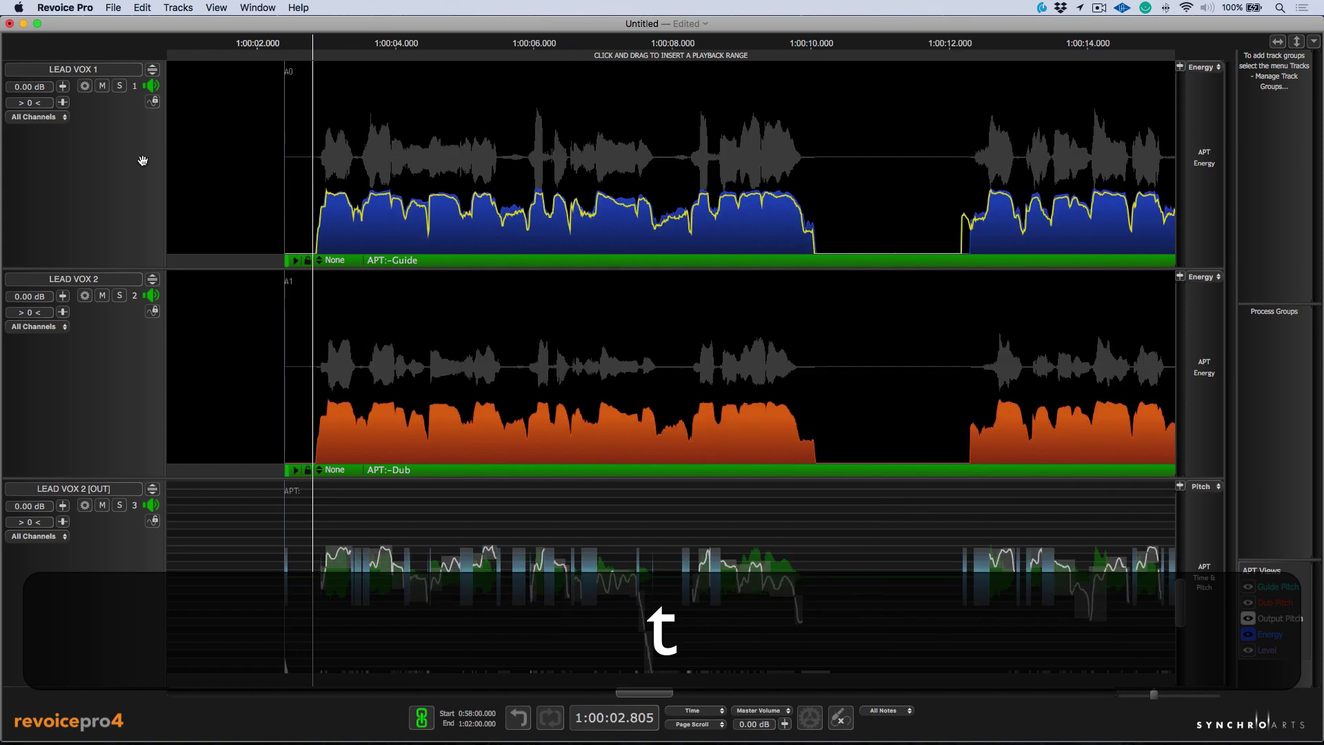
{"action": "left_click", "coordinate": [120, 86]}
{"action": "left_click", "coordinate": [120, 295]}
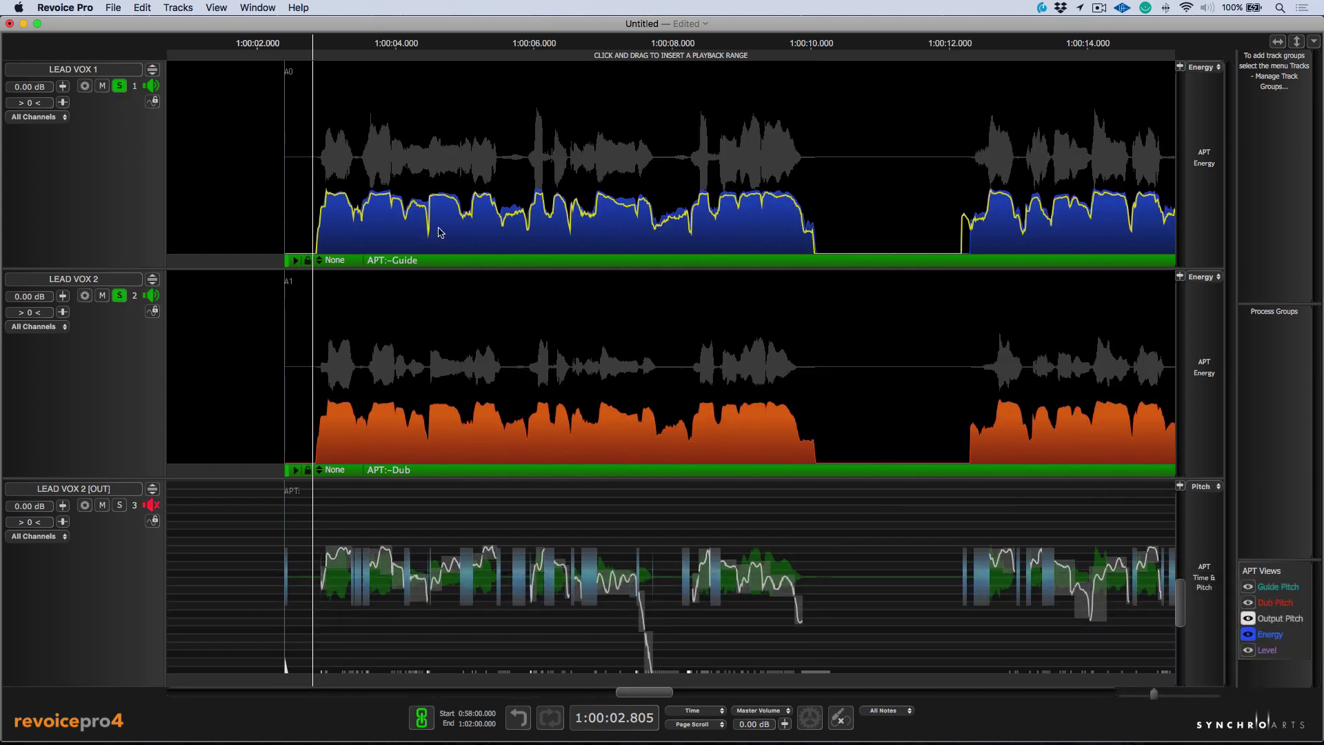
{"action": "key", "text": "space"}
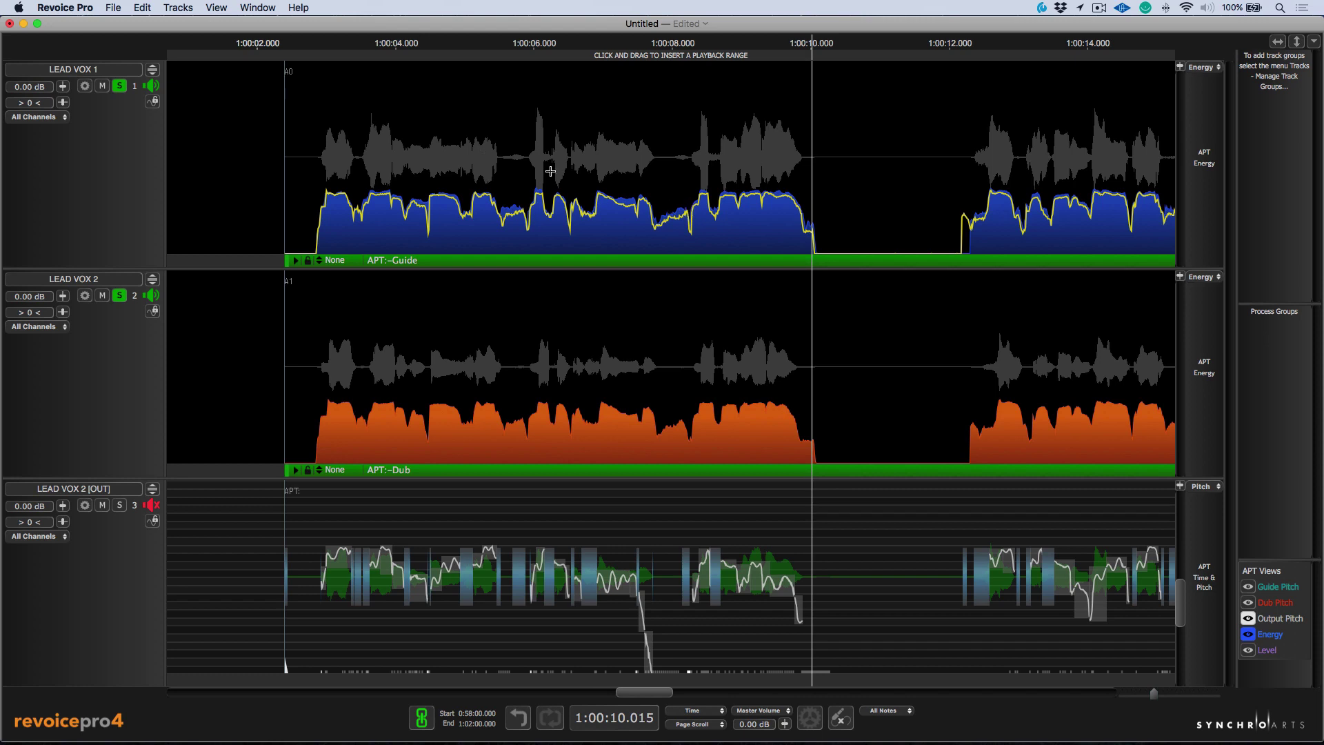
{"action": "key", "text": "s"}
{"action": "key", "text": "space"}
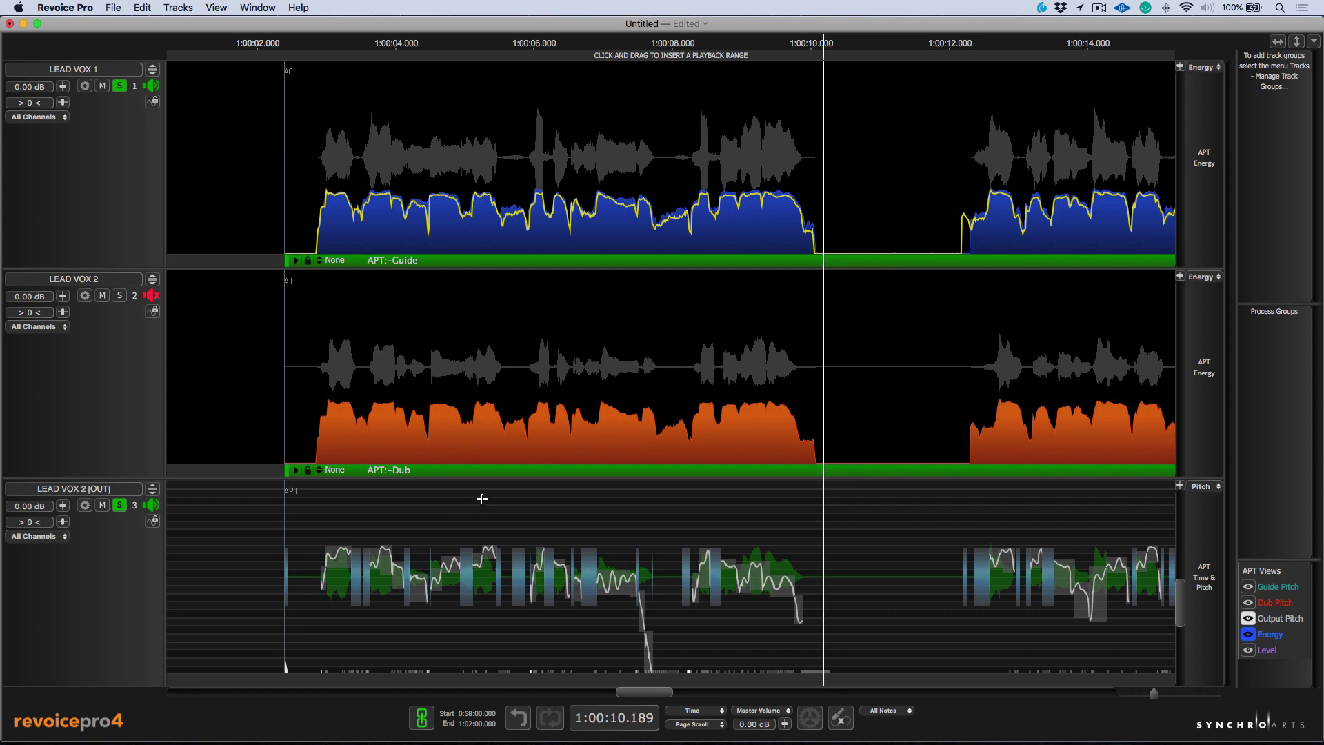
- Set APT timing tolerance to 7 ms and apply the Music - Slightly Loose Pitch and Time preset
{"action": "left_click", "coordinate": [523, 265]}
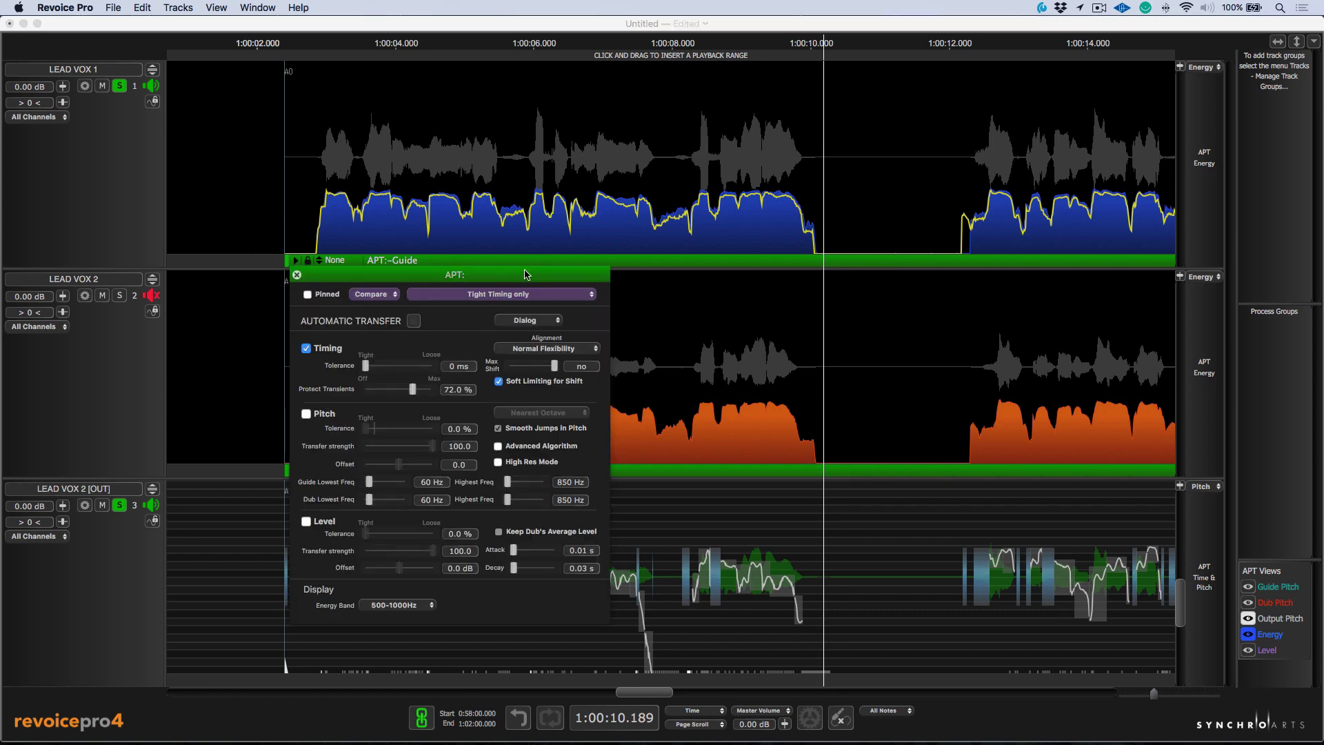
{"action": "left_click_drag", "start_coordinate": [524, 274], "coordinate": [603, 182]}
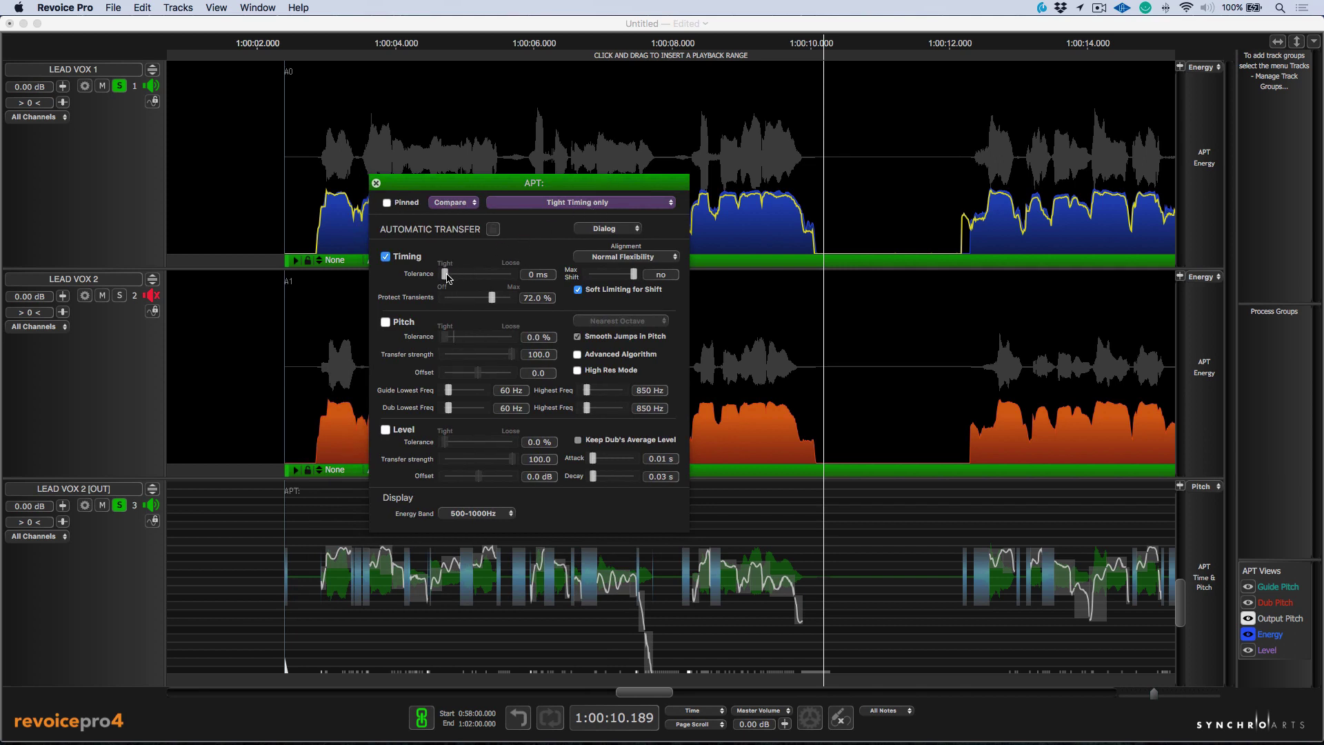
{"action": "left_click_drag", "start_coordinate": [445, 275], "coordinate": [446, 275]}
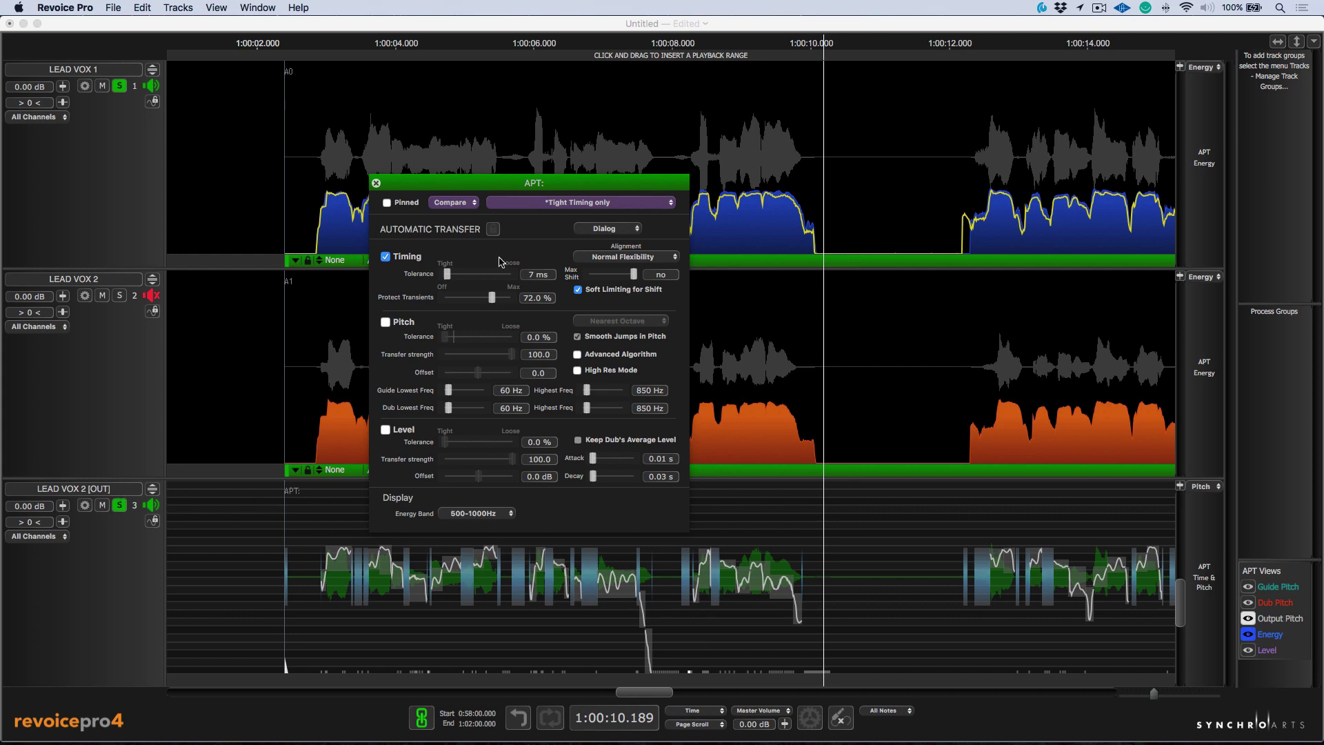
{"action": "left_click", "coordinate": [569, 206]}
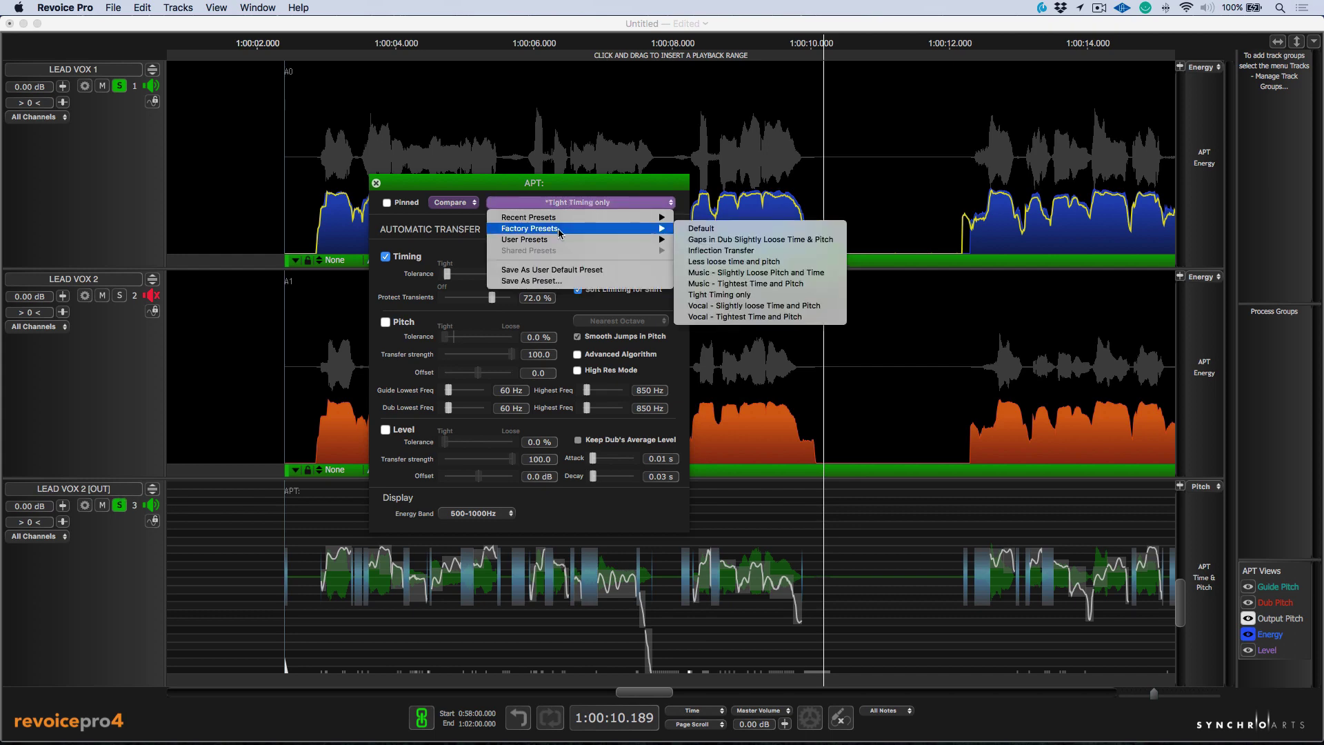
{"action": "left_click", "coordinate": [732, 273]}
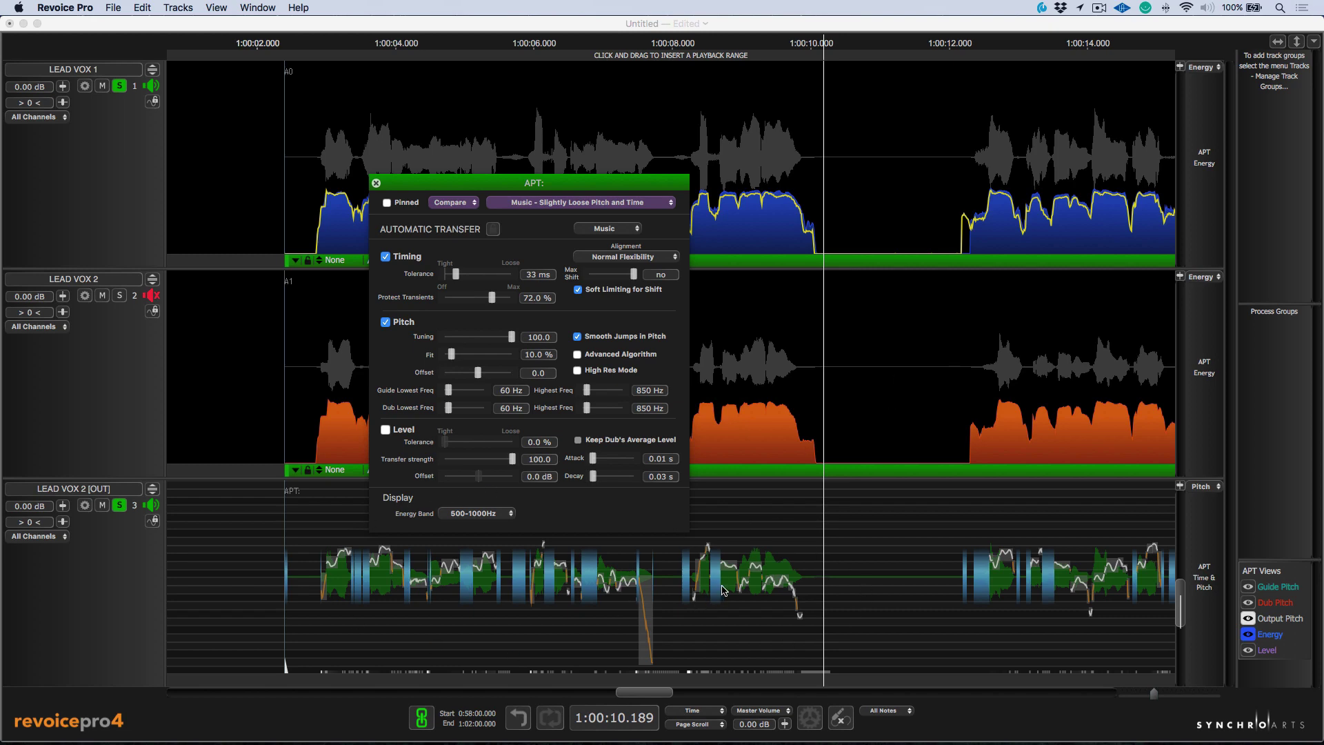
{"action": "left_click", "coordinate": [375, 183]}
- Play the processed dub from about 1:00:02.6, then switch LEAD VOX 1 to Edit Audio
{"action": "left_click", "coordinate": [301, 137]}
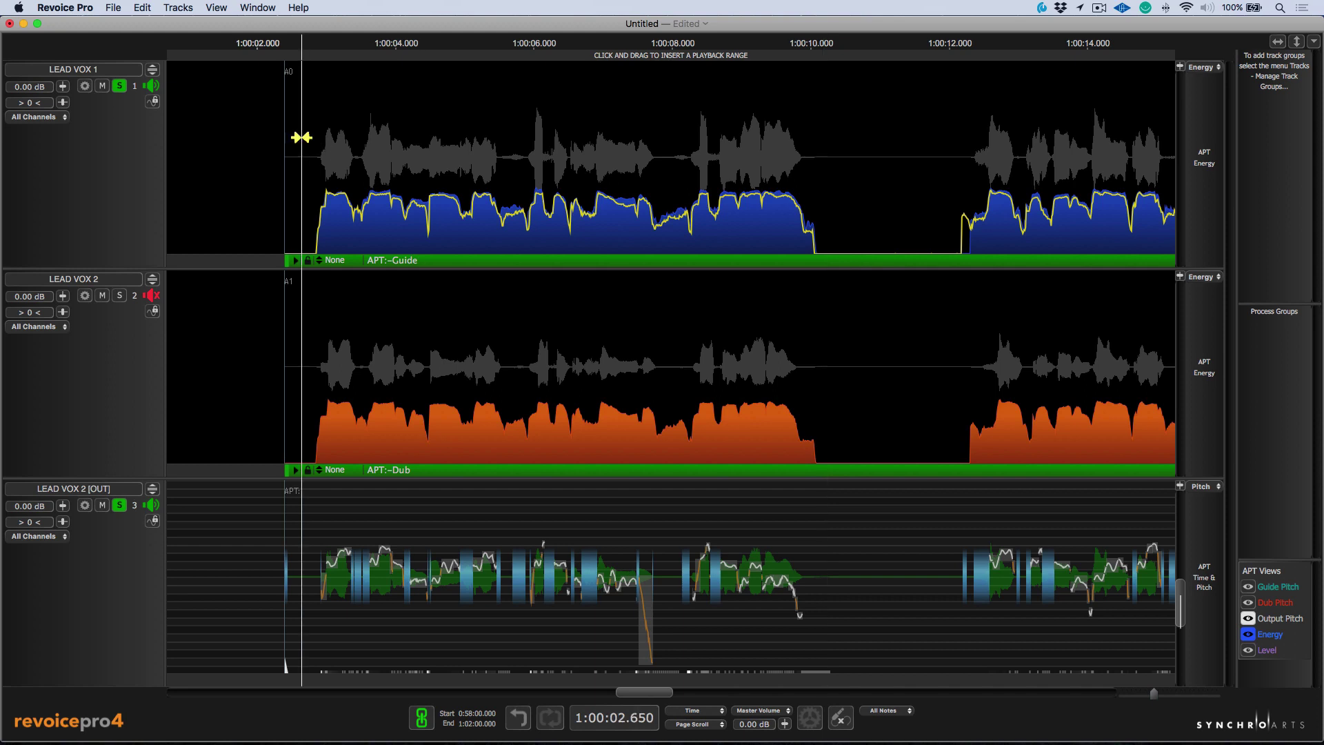
{"action": "key", "text": "space"}
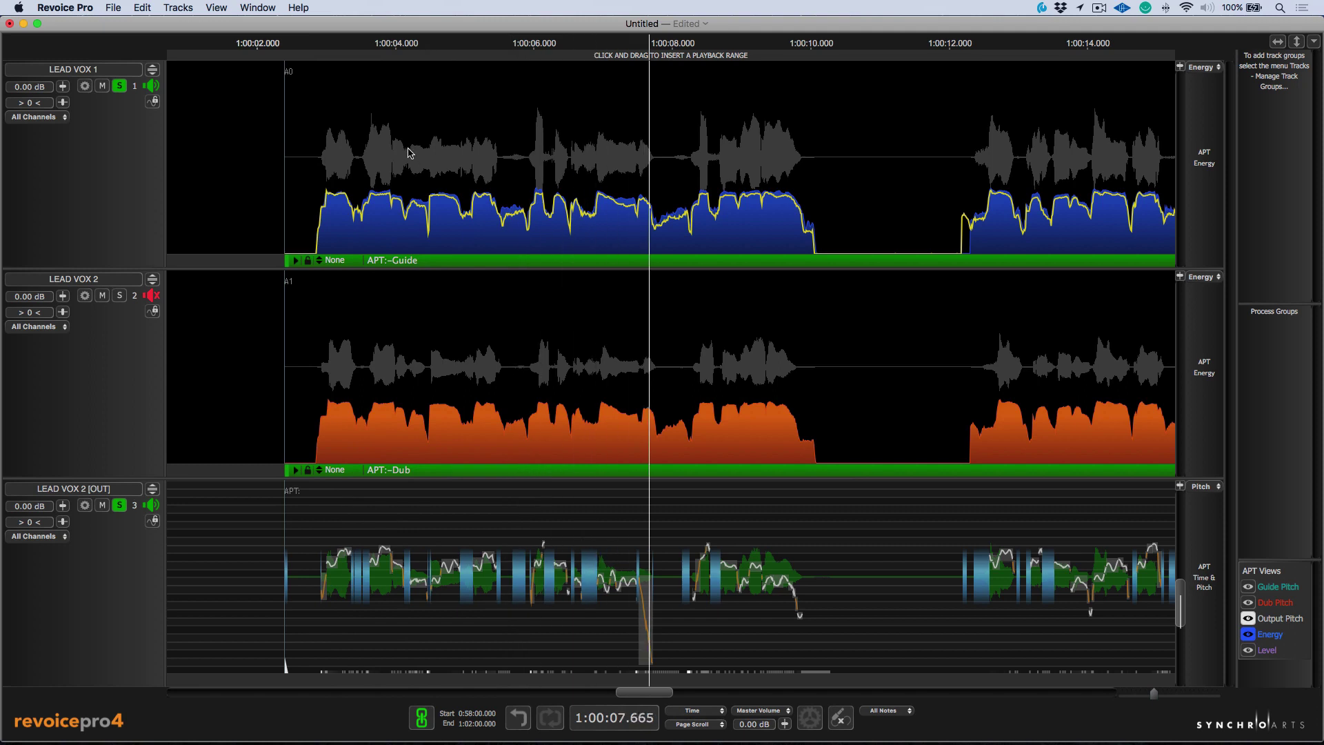
{"action": "key", "text": "space"}
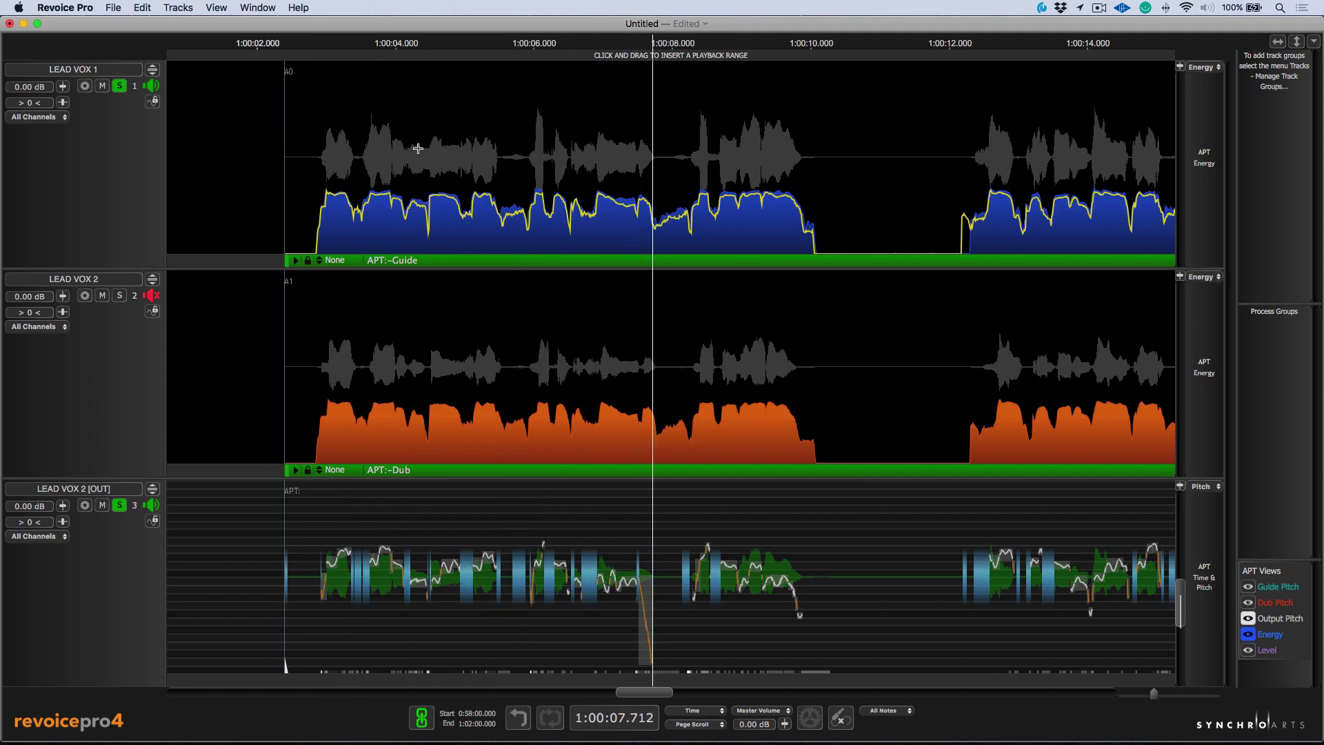
{"action": "right_click", "coordinate": [477, 140]}
{"action": "left_click", "coordinate": [490, 165]}
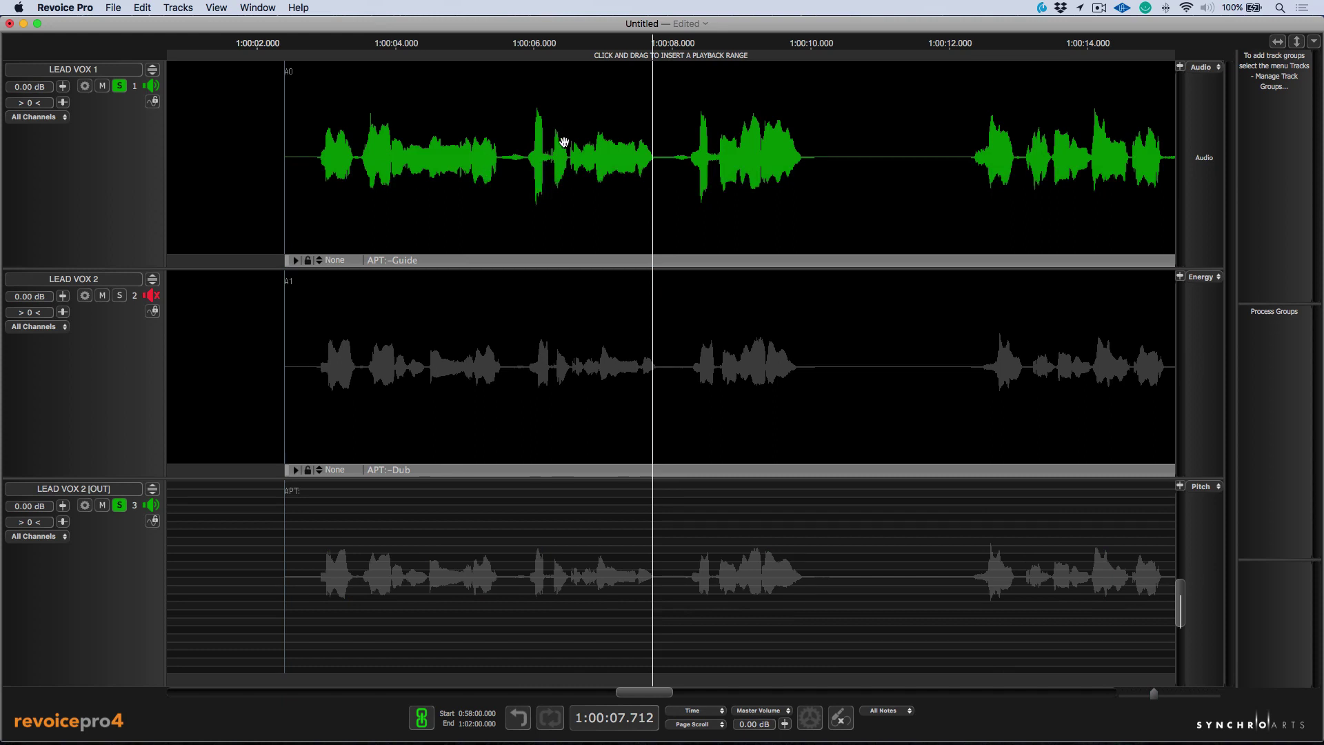
- Create a Warp take on LEAD VOX 1, set playback to 1:00:02.691, and solo only LEAD VOX 1
{"action": "key", "text": "w"}
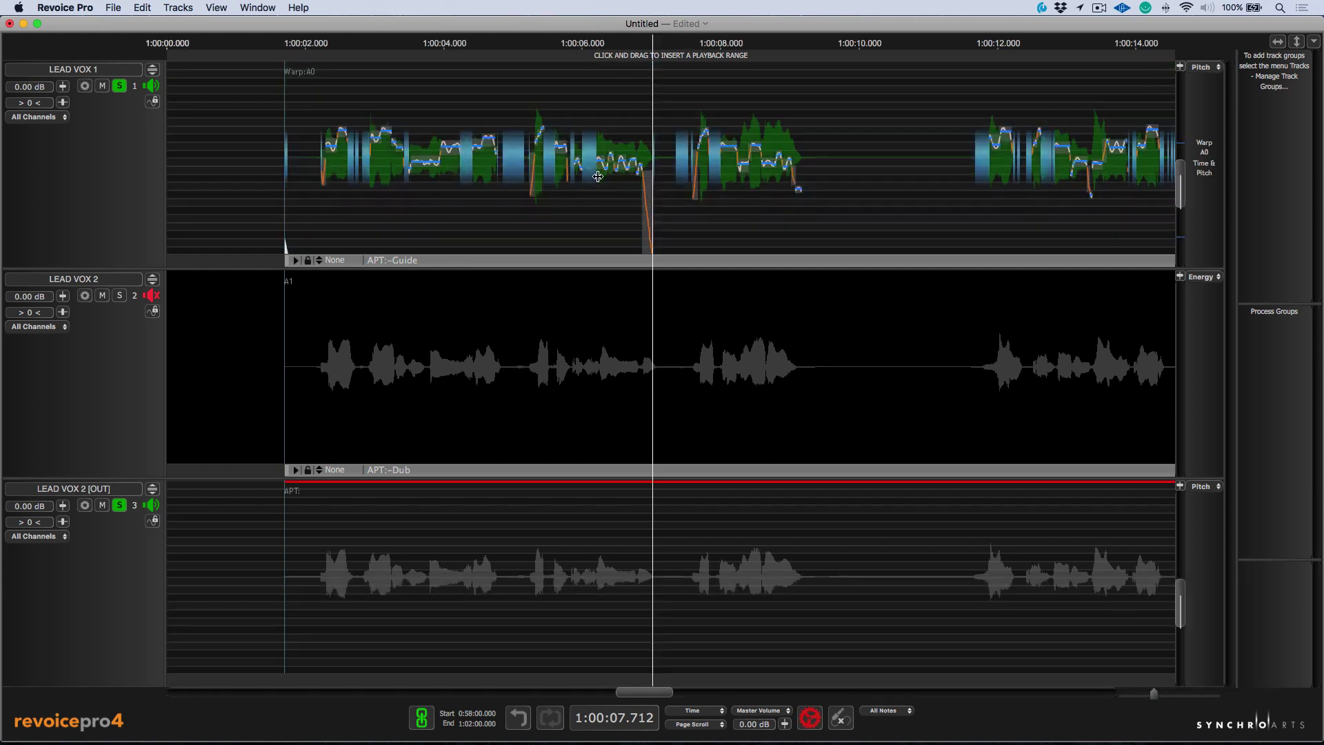
{"action": "left_click", "coordinate": [305, 137]}
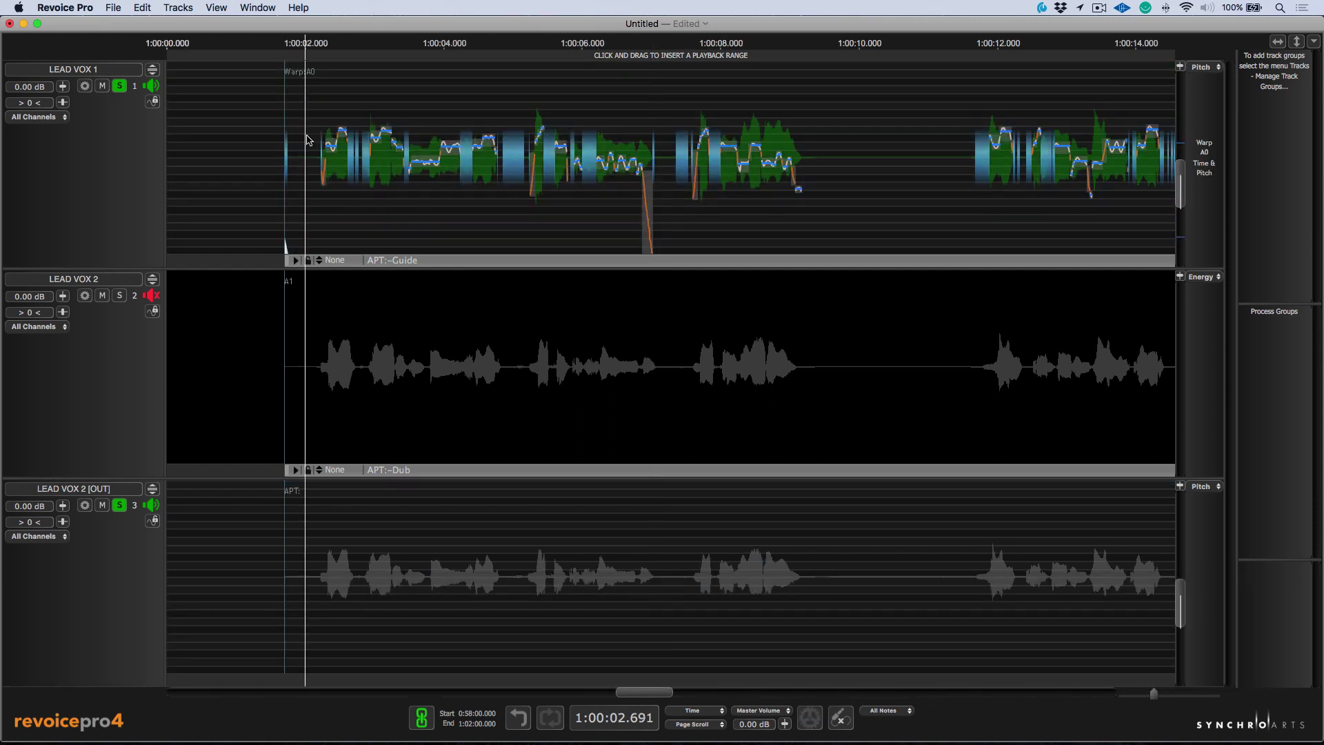
{"action": "key", "text": "alt"}
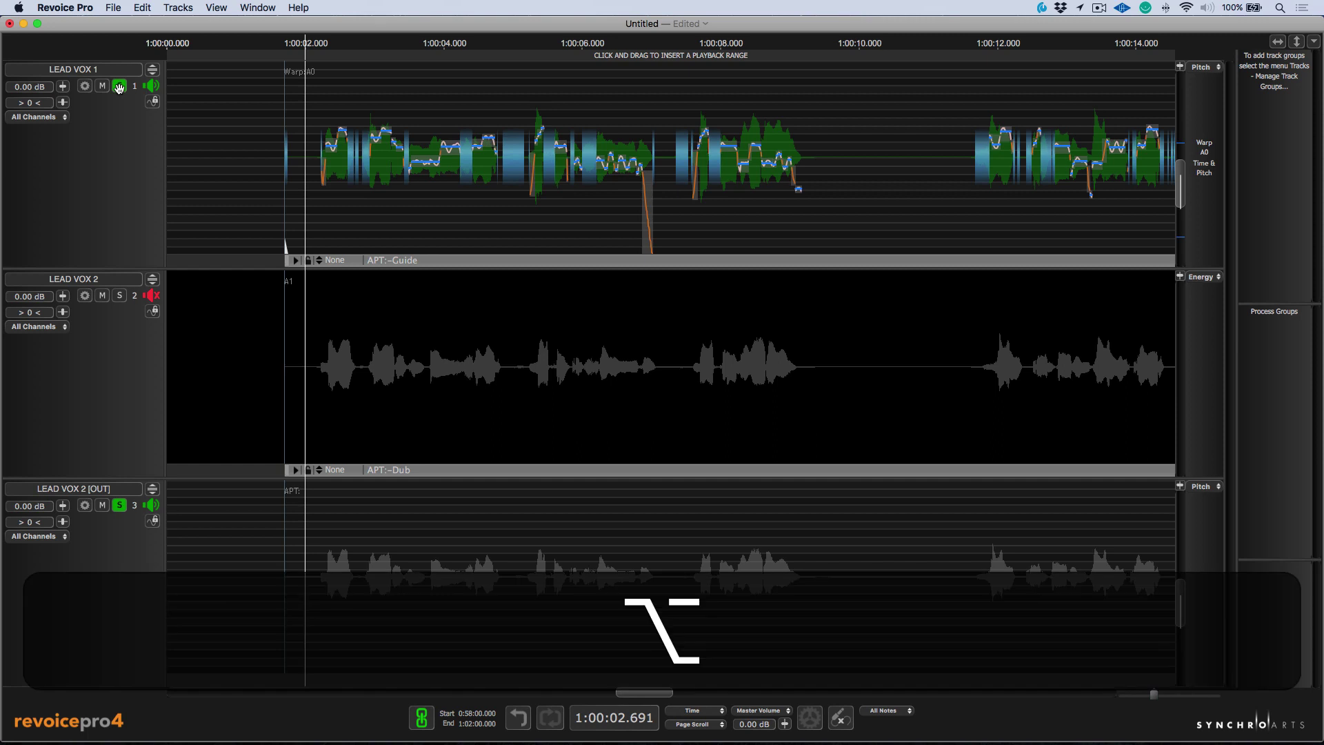
{"action": "left_click", "coordinate": [118, 86], "text": "alt"}
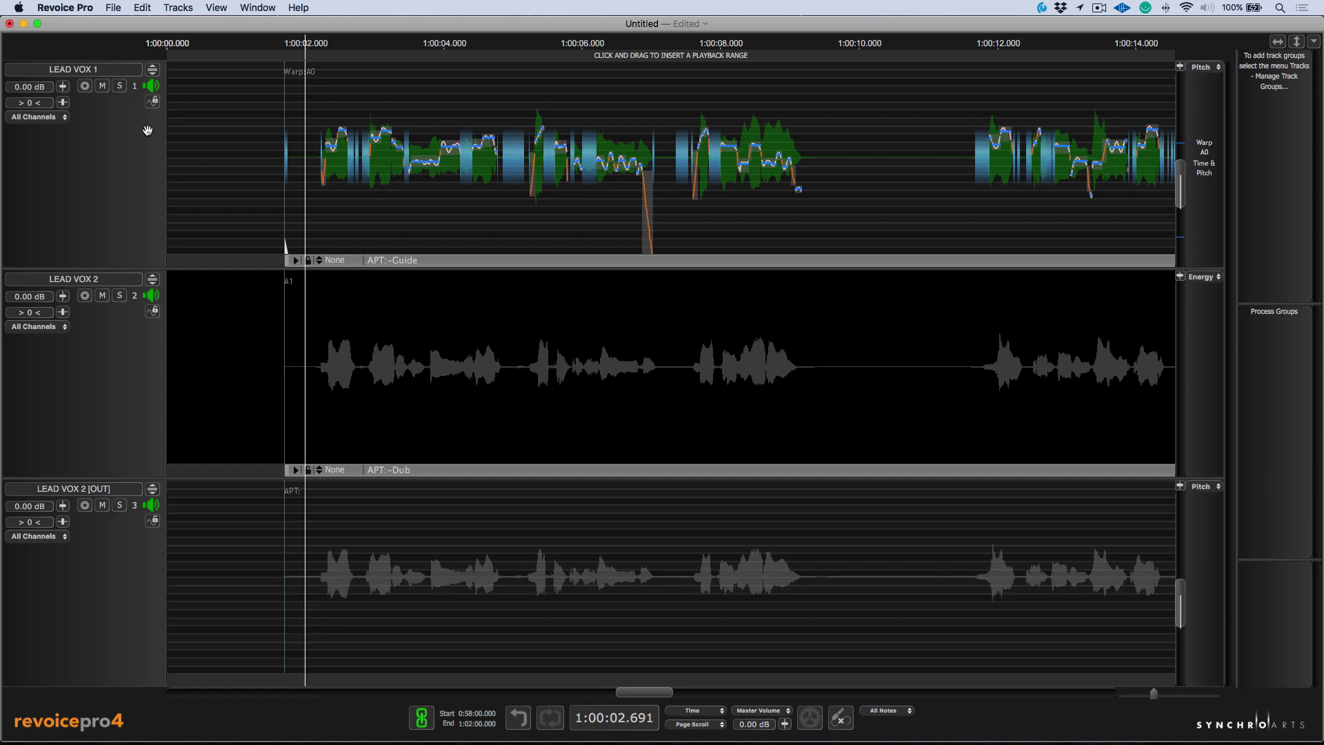
{"action": "left_click", "coordinate": [120, 86]}
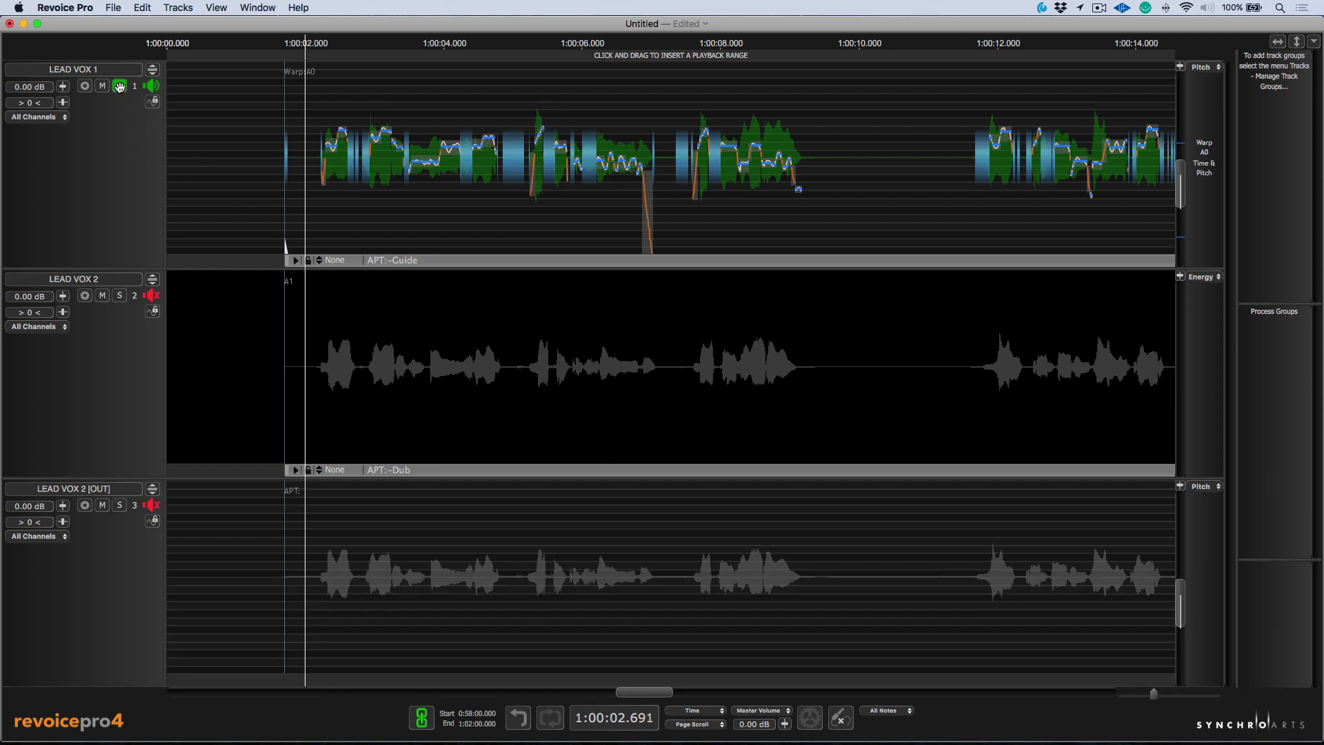
- In LEAD VOX 1's single-track view, drag the D#4 note before 1:00:05 up to E4
{"action": "left_click", "coordinate": [152, 69]}
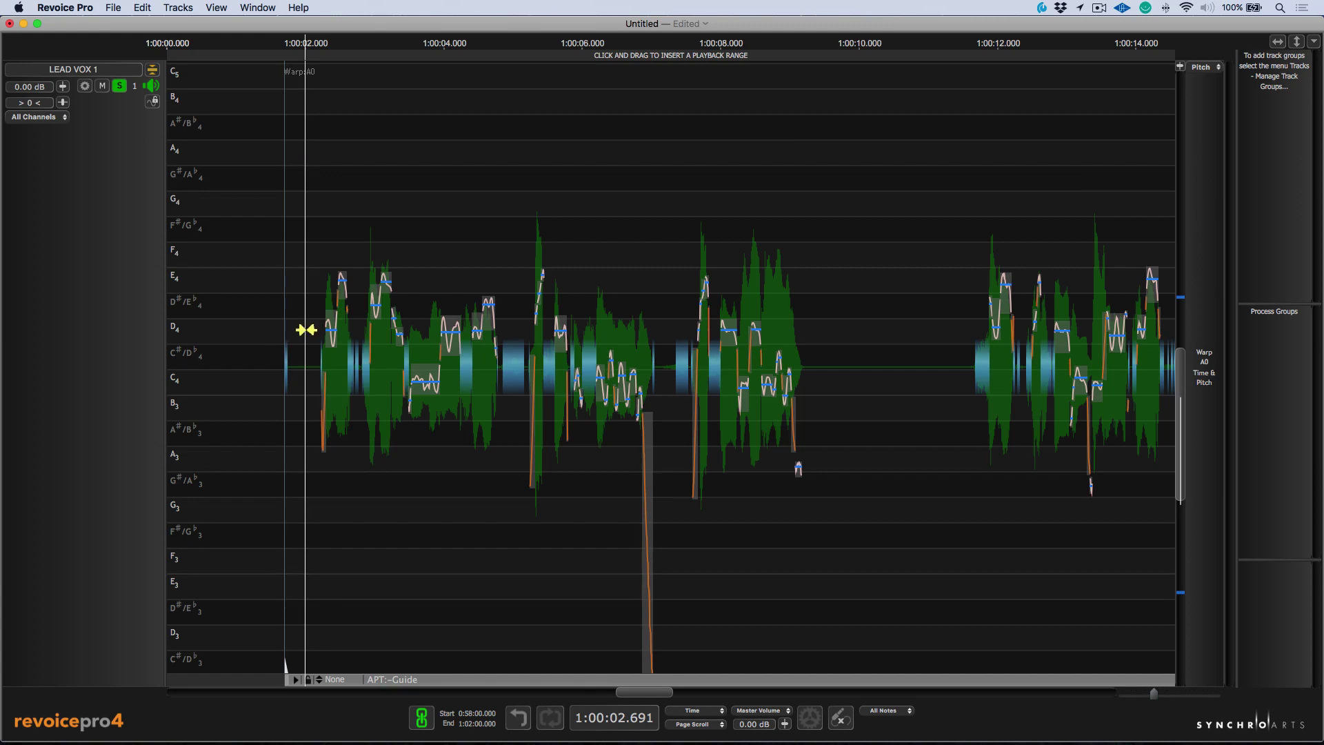
{"action": "key", "text": "t"}
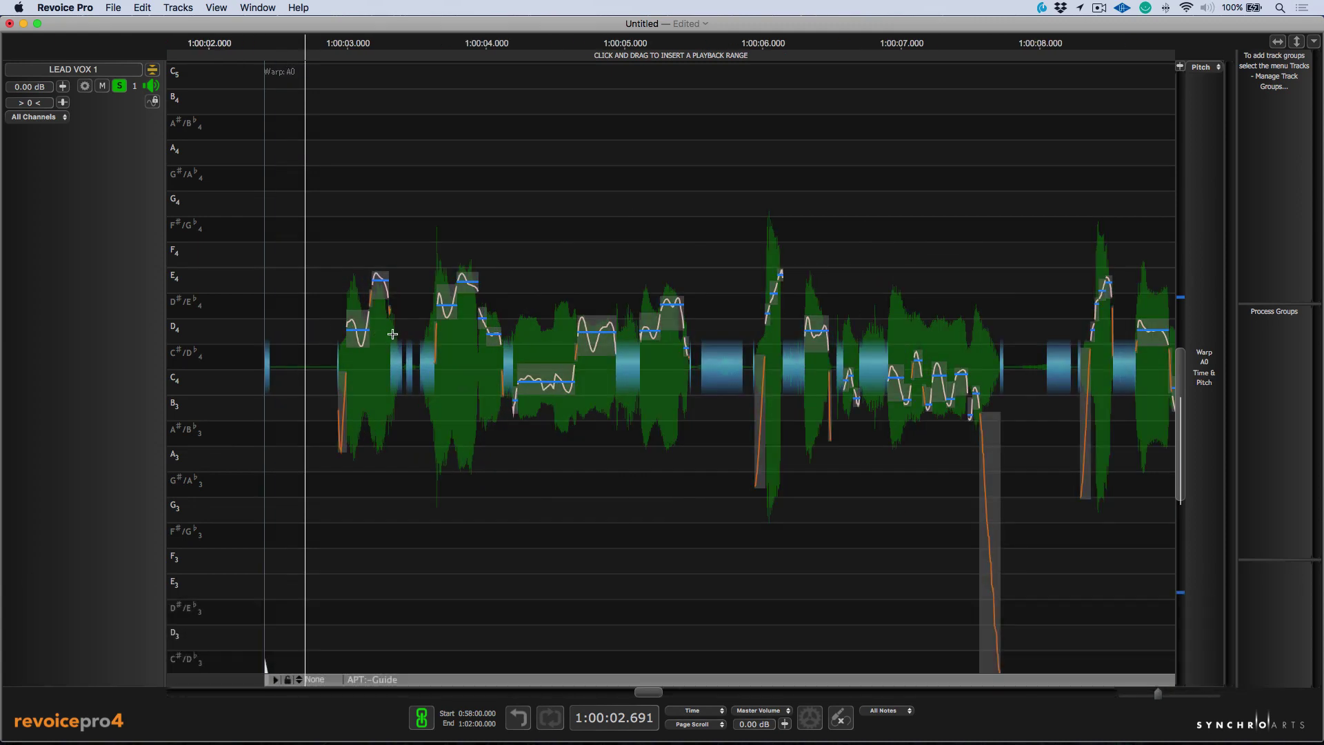
{"action": "key", "text": "space"}
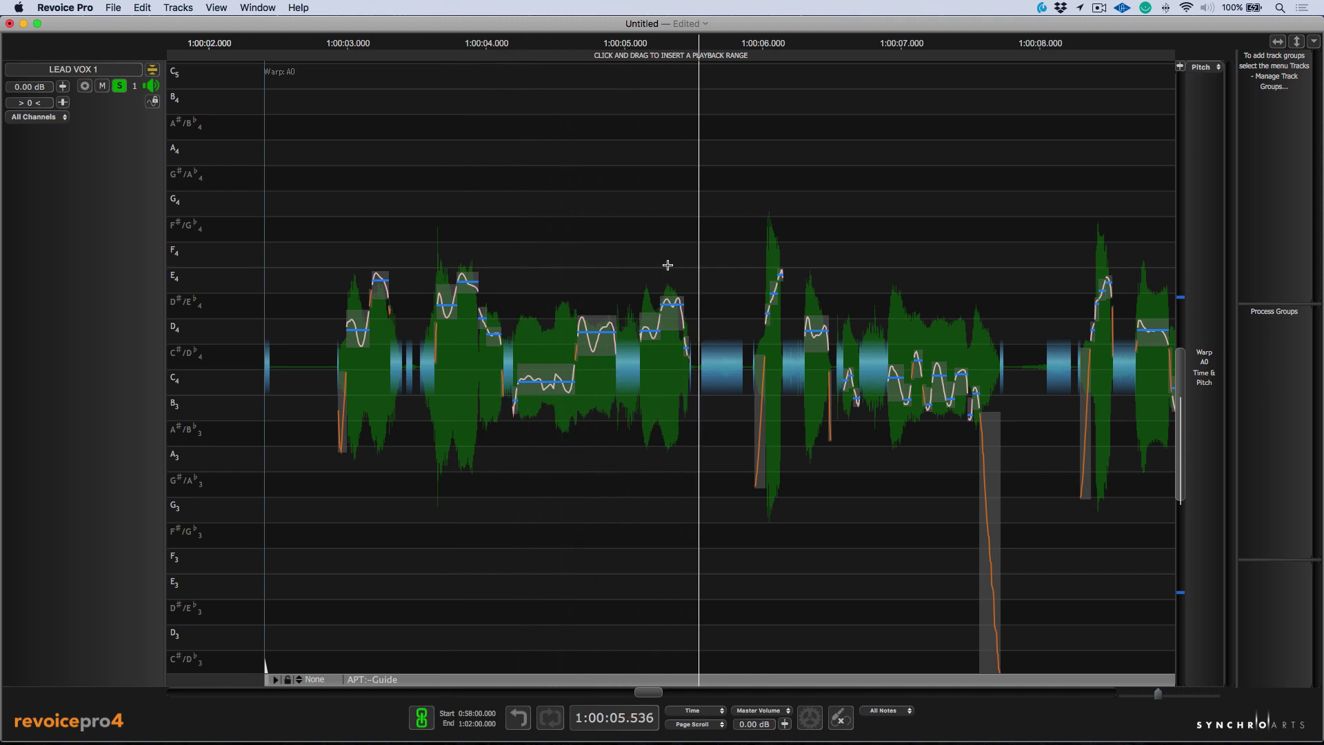
{"action": "left_click_drag", "start_coordinate": [677, 247], "coordinate": [653, 339]}
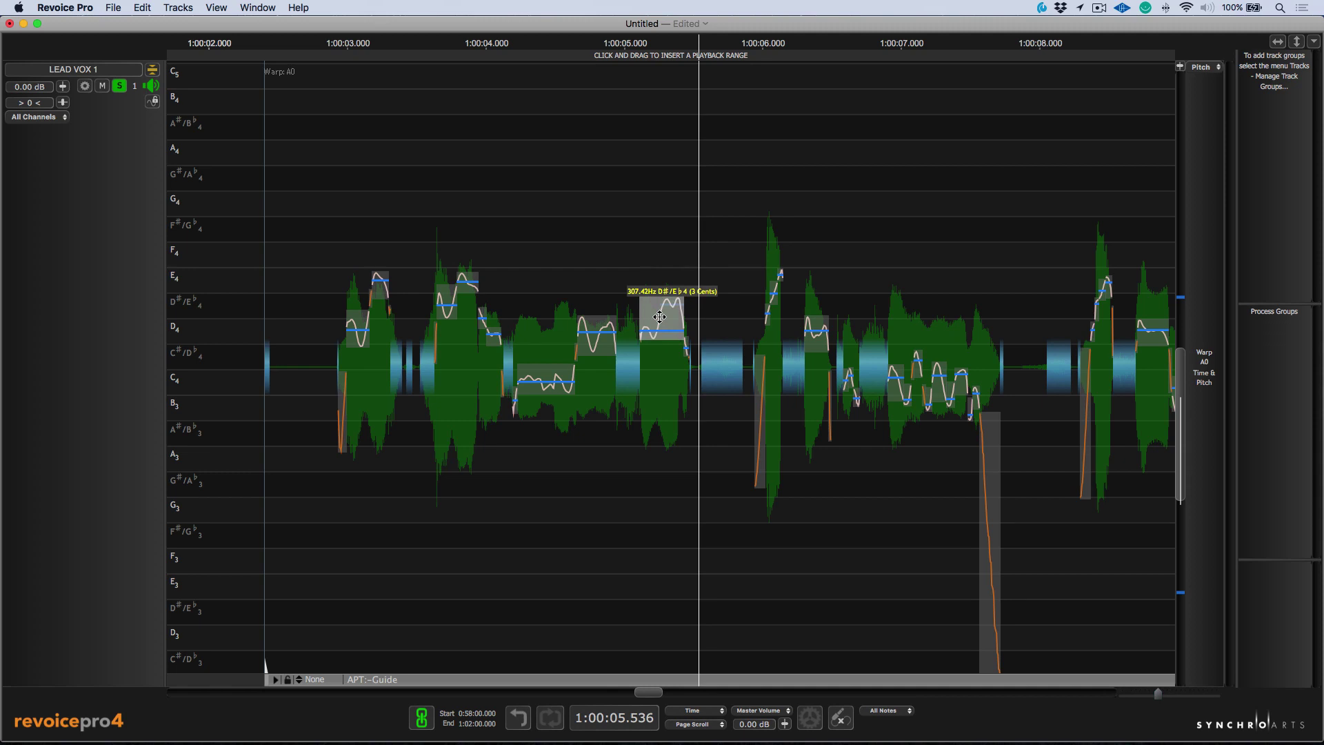
{"action": "mouse_move", "coordinate": [659, 316]}
{"action": "left_mouse_down"}
{"action": "mouse_move", "coordinate": [659, 296]}
{"action": "mouse_move", "coordinate": [658, 318]}
{"action": "left_mouse_up"}
{"action": "key", "text": "alt"}
{"action": "mouse_move", "coordinate": [658, 318]}
{"action": "left_mouse_down"}
{"action": "mouse_move", "coordinate": [660, 298]}
{"action": "mouse_move", "coordinate": [670, 303]}
{"action": "left_mouse_up"}
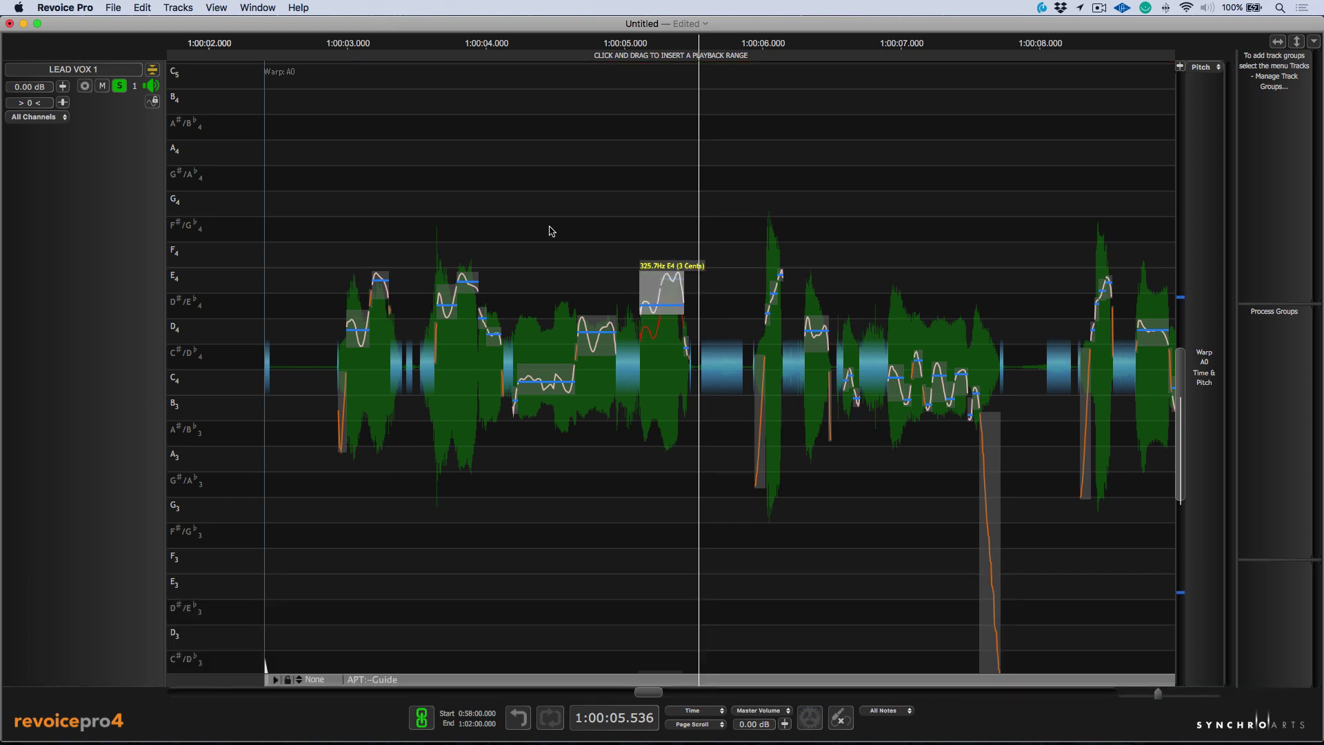
{"action": "left_click", "coordinate": [152, 68]}
- Solo LEAD VOX 2 [OUT] alongside LEAD VOX 1 and play them back to compare
{"action": "left_click", "coordinate": [327, 118]}
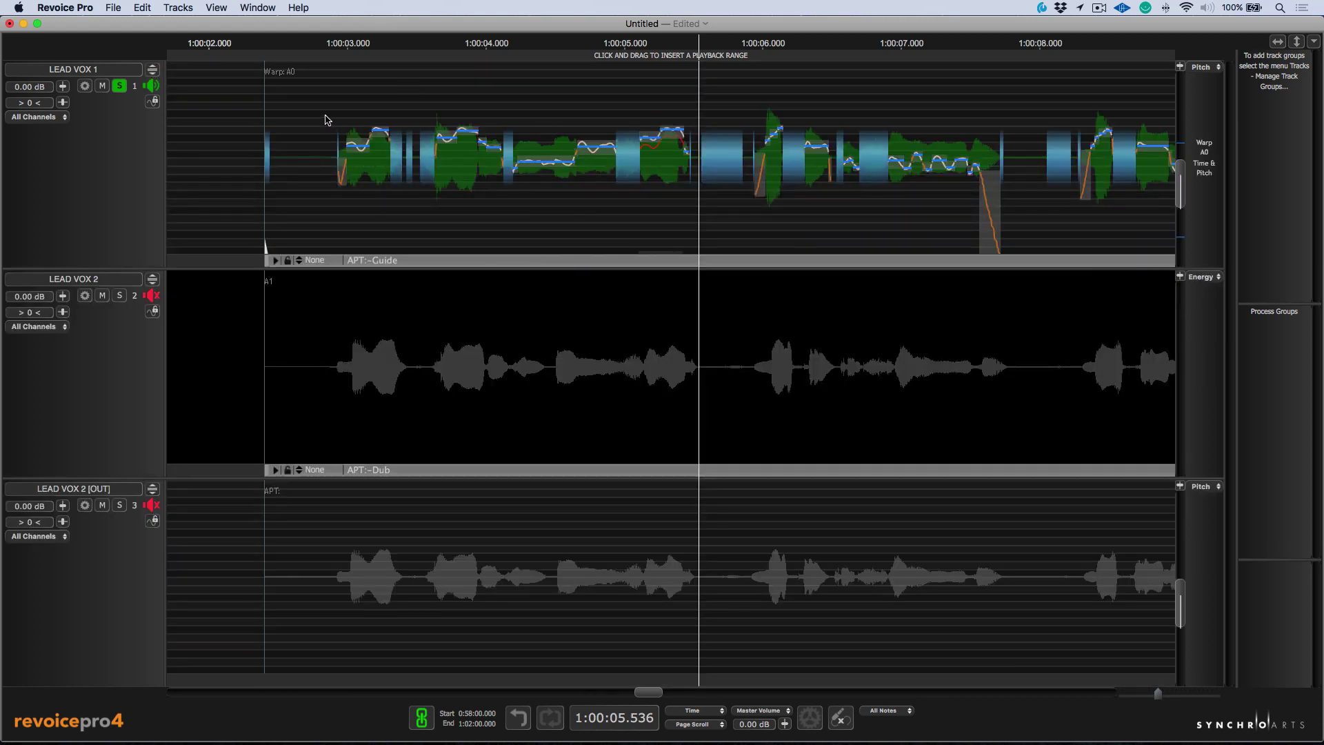
{"action": "left_click", "coordinate": [119, 504]}
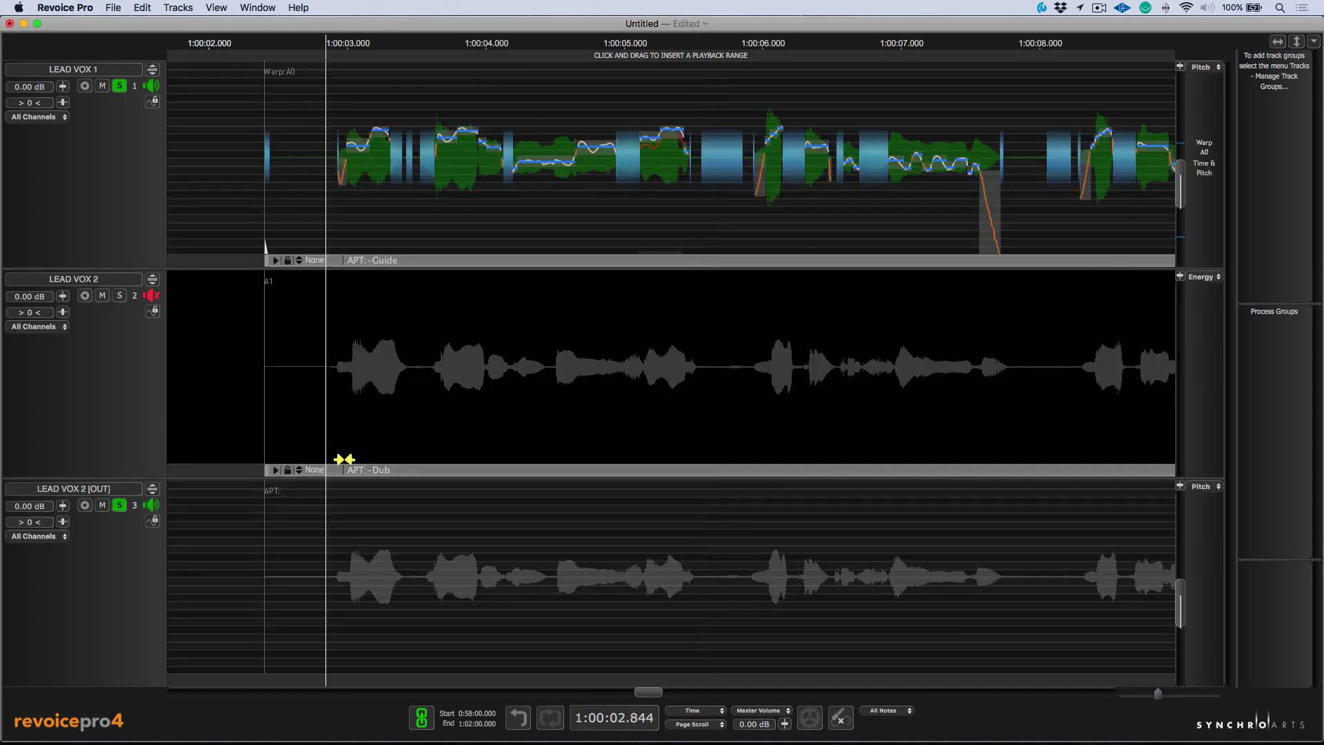
{"action": "key", "text": "space"}
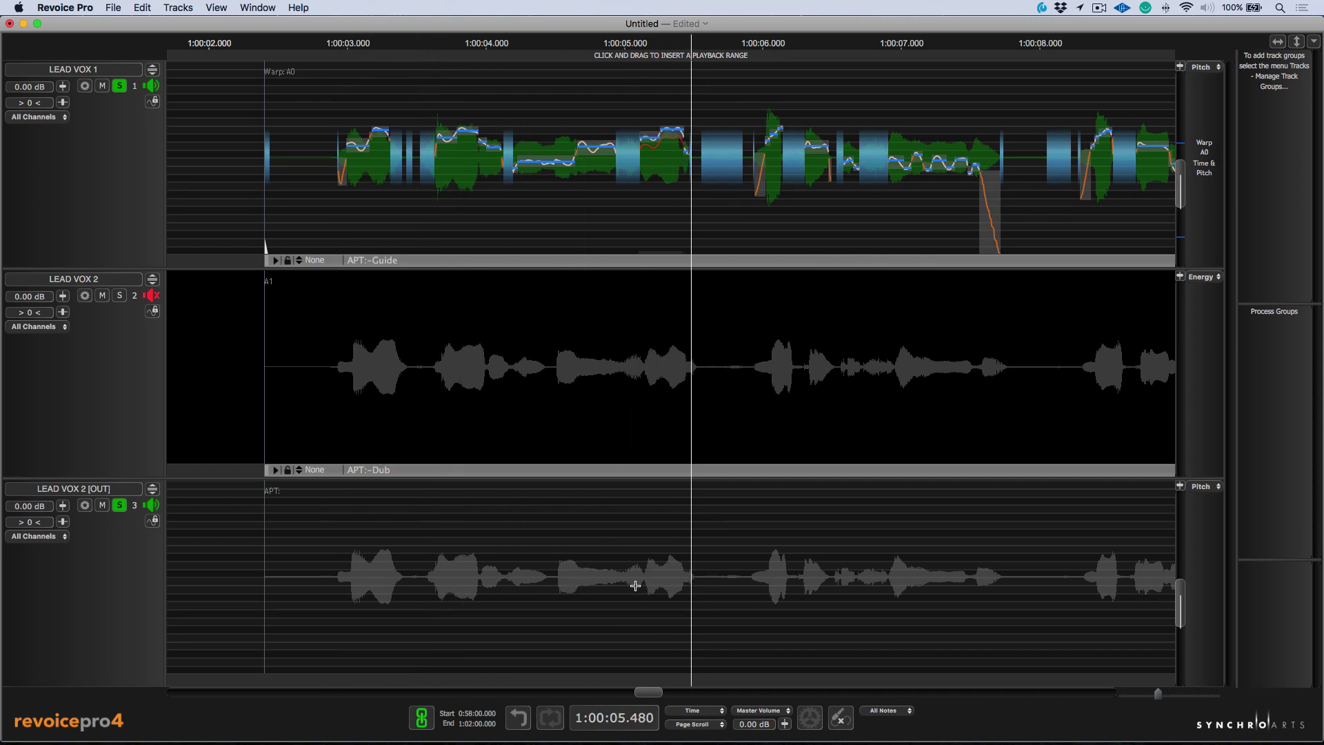
{"action": "key", "text": "space"}
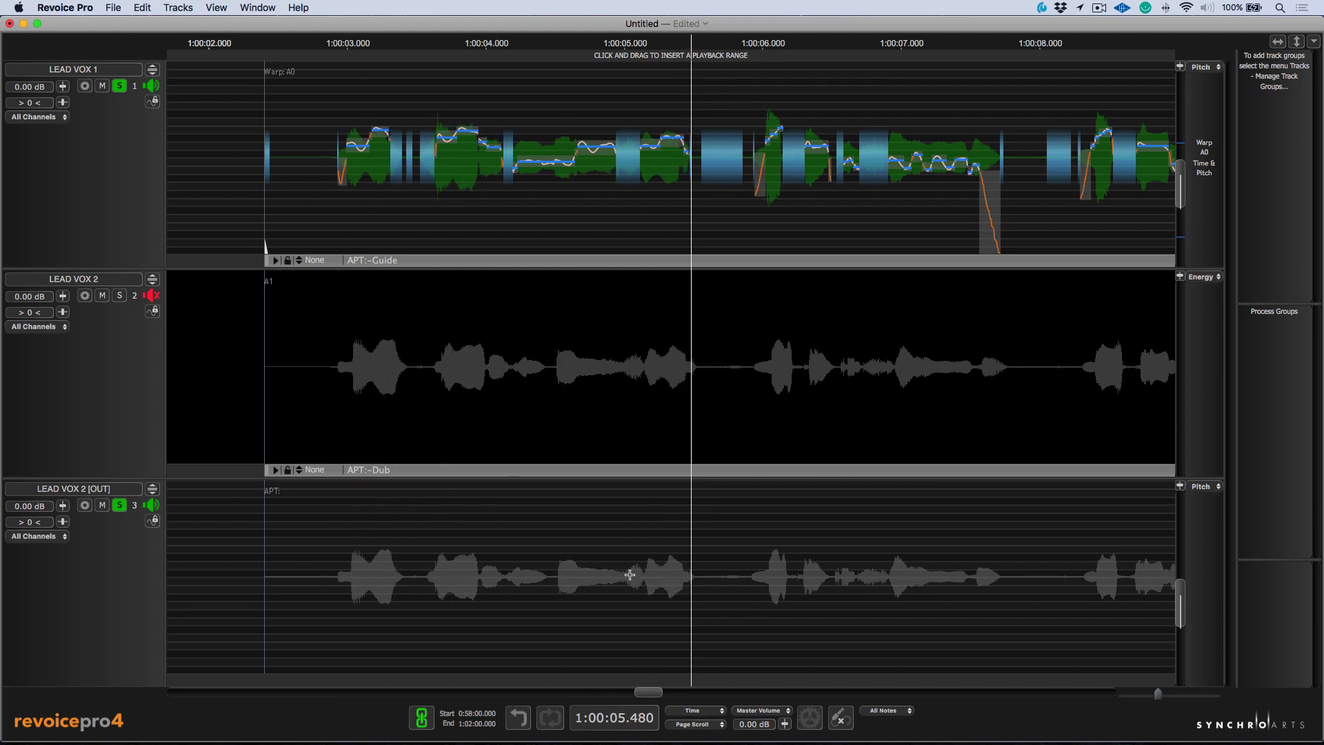
{"action": "key", "text": "space"}
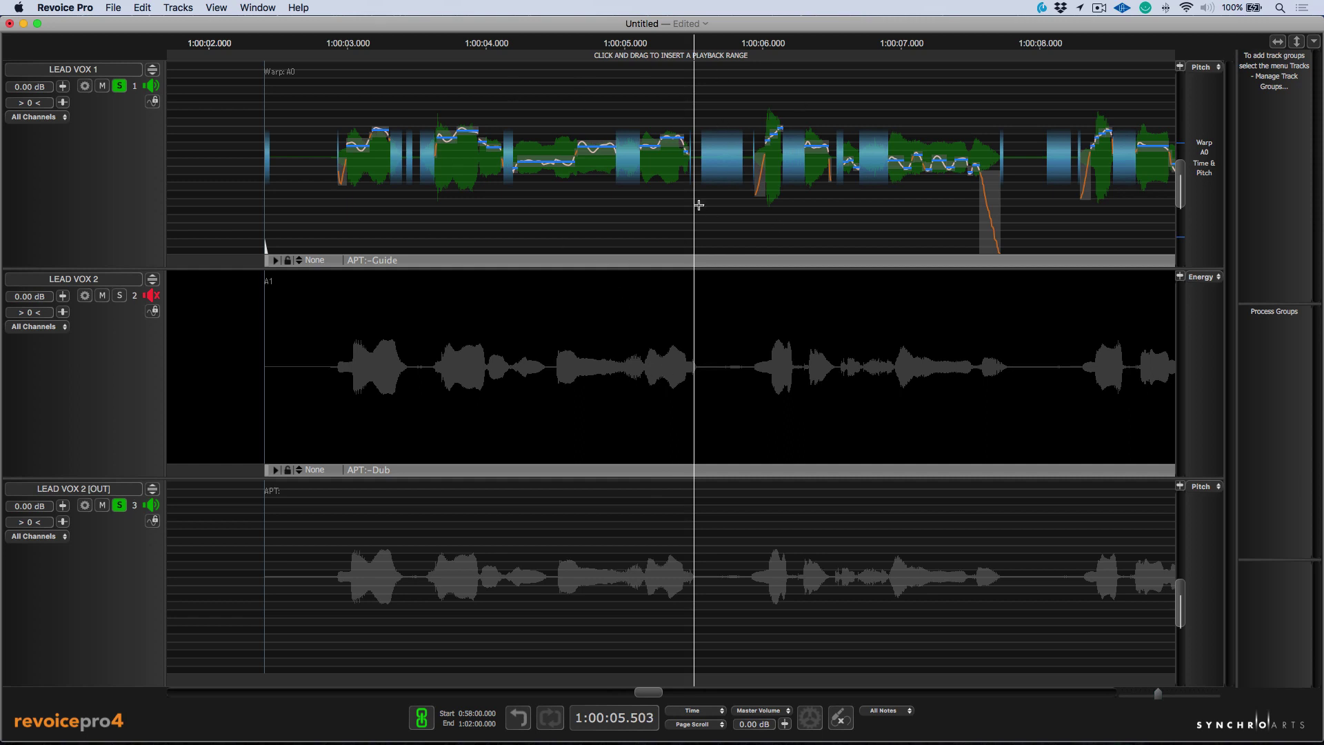
- Show the APT alignment views and open the APT process settings panel
{"action": "left_click", "coordinate": [662, 176]}
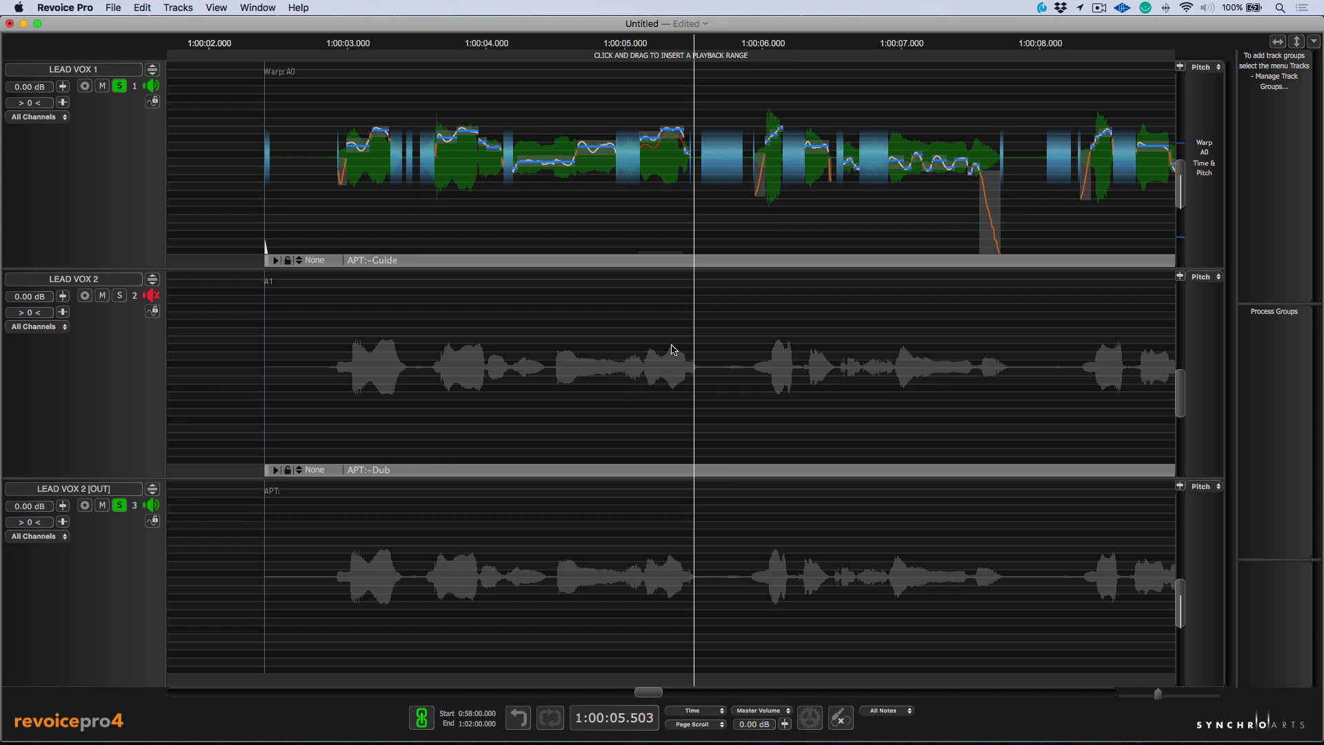
{"action": "left_click", "coordinate": [743, 261]}
{"action": "double_click", "coordinate": [742, 259]}
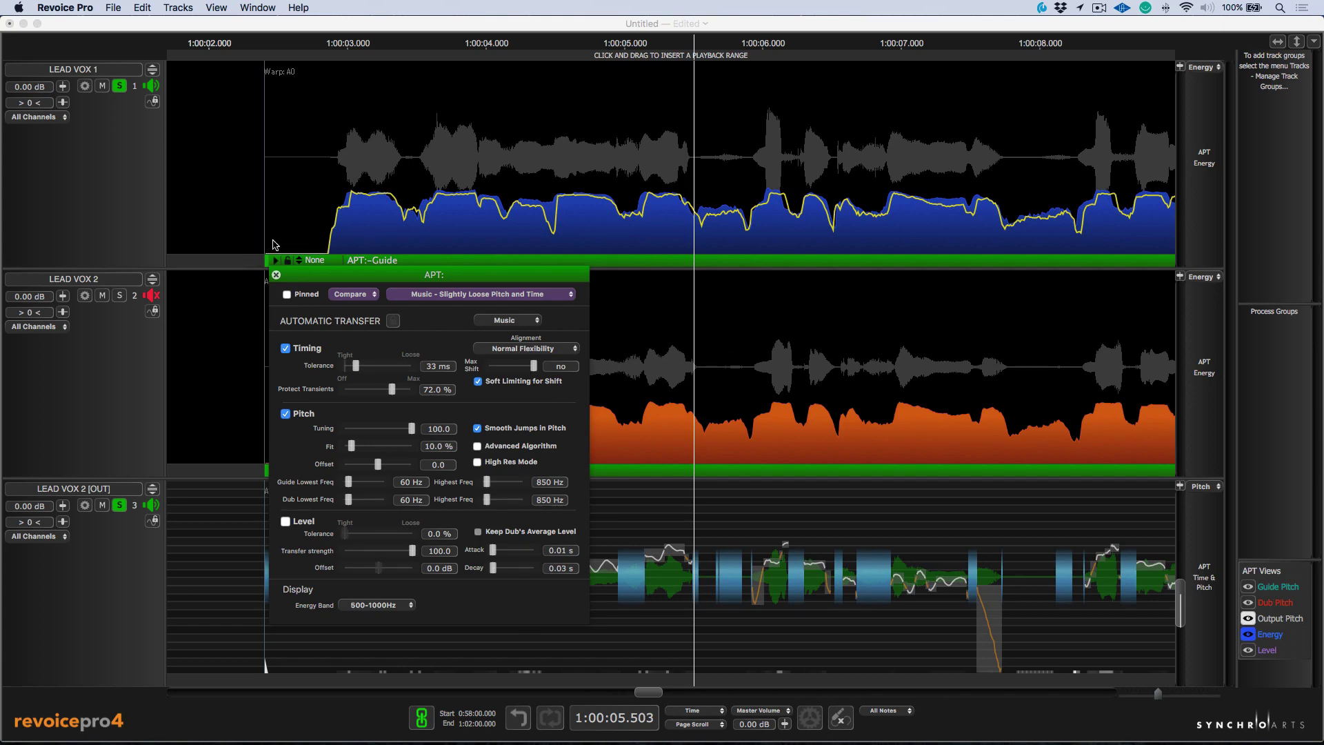
- Close the APT settings, reopen Warp:A0 Time & Pitch editing on LEAD VOX 1, and place the playhead at 1:00:02.790
{"action": "left_click", "coordinate": [275, 275]}
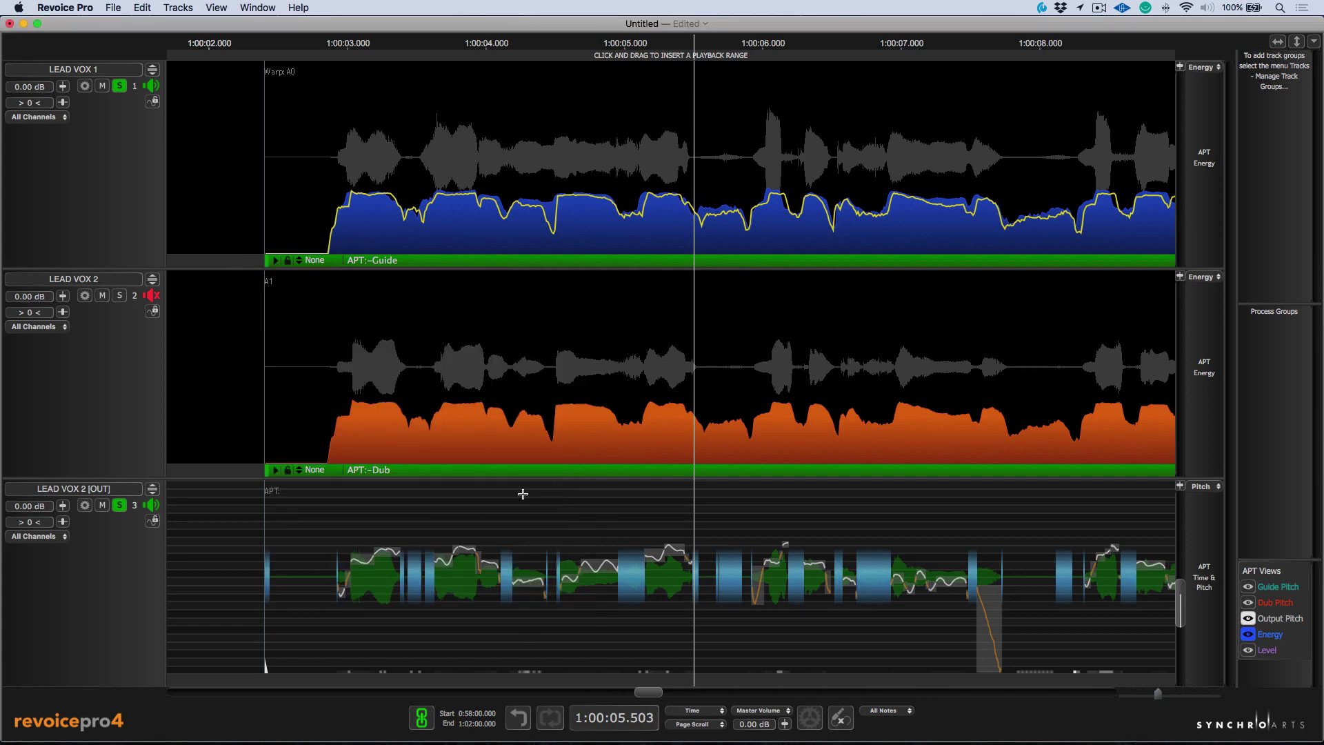
{"action": "right_click", "coordinate": [602, 124]}
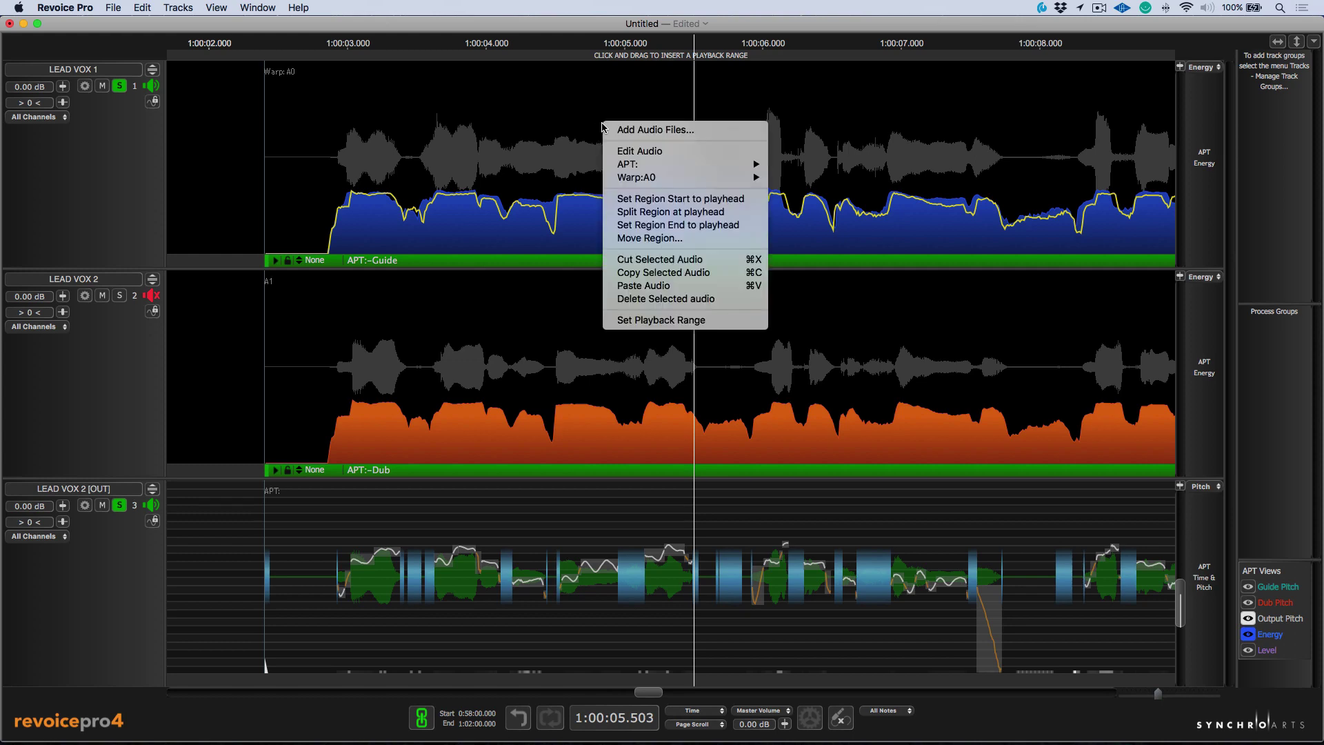
{"action": "mouse_move", "coordinate": [637, 180]}
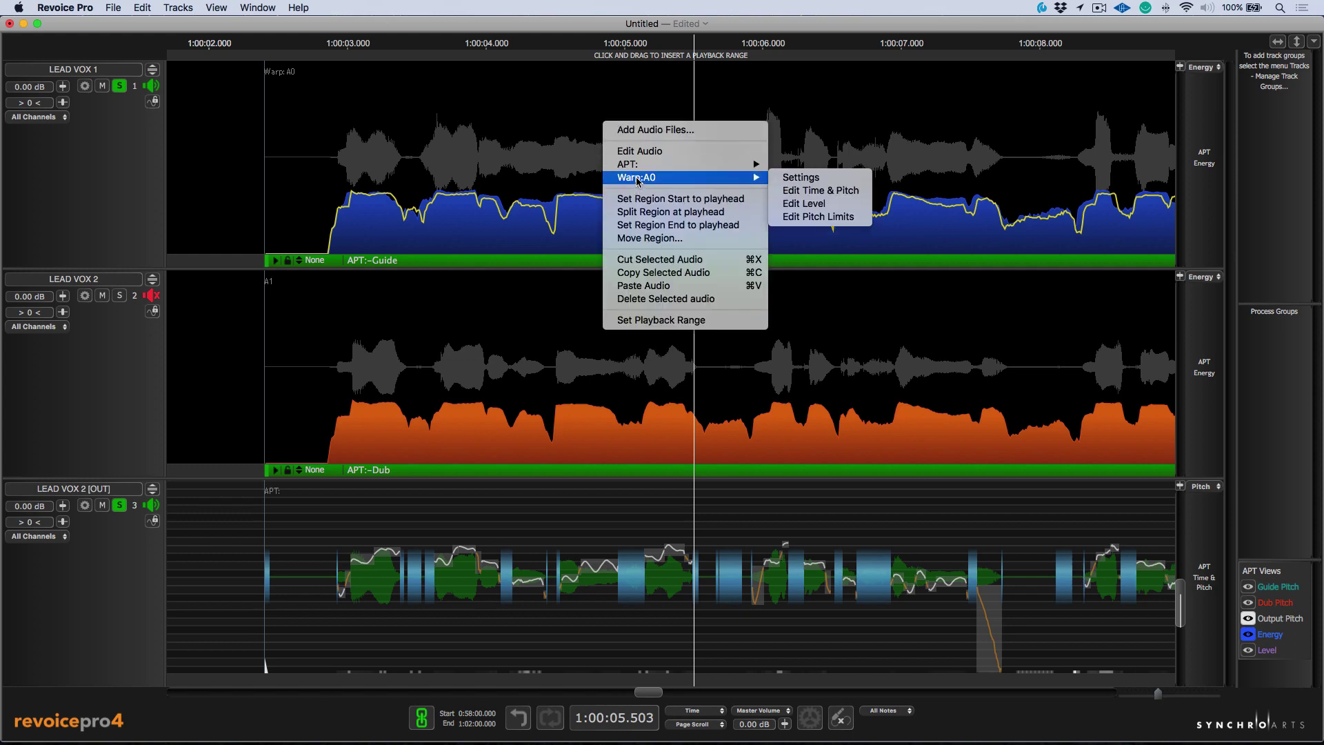
{"action": "left_click", "coordinate": [808, 193]}
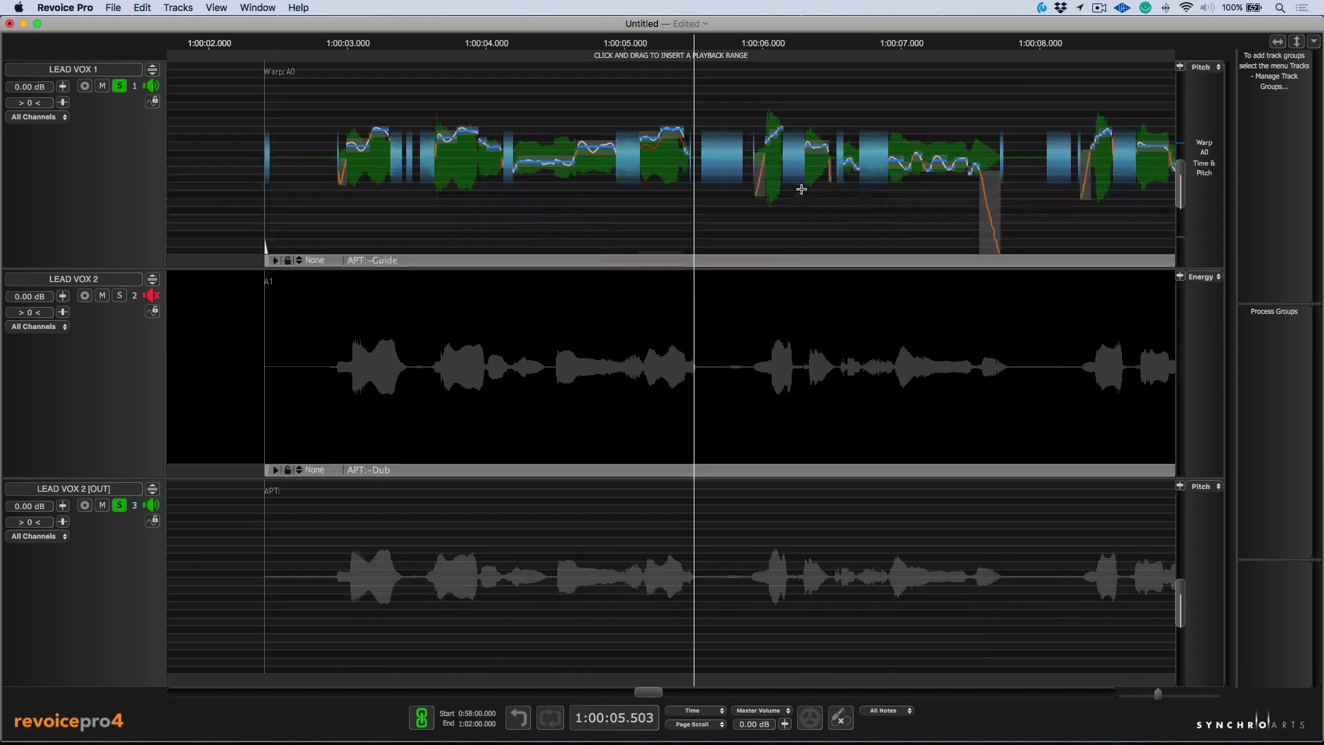
{"action": "left_click", "coordinate": [318, 130]}
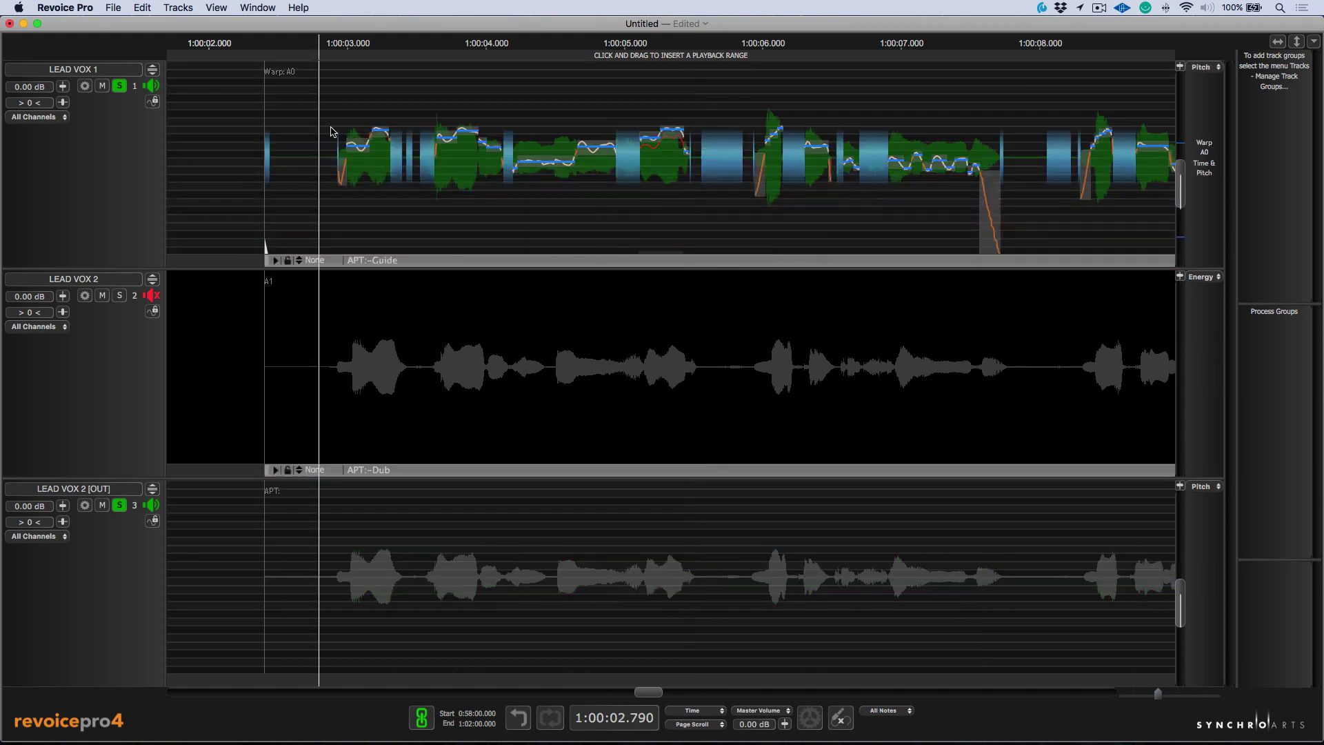
{"action": "key", "text": "r"}
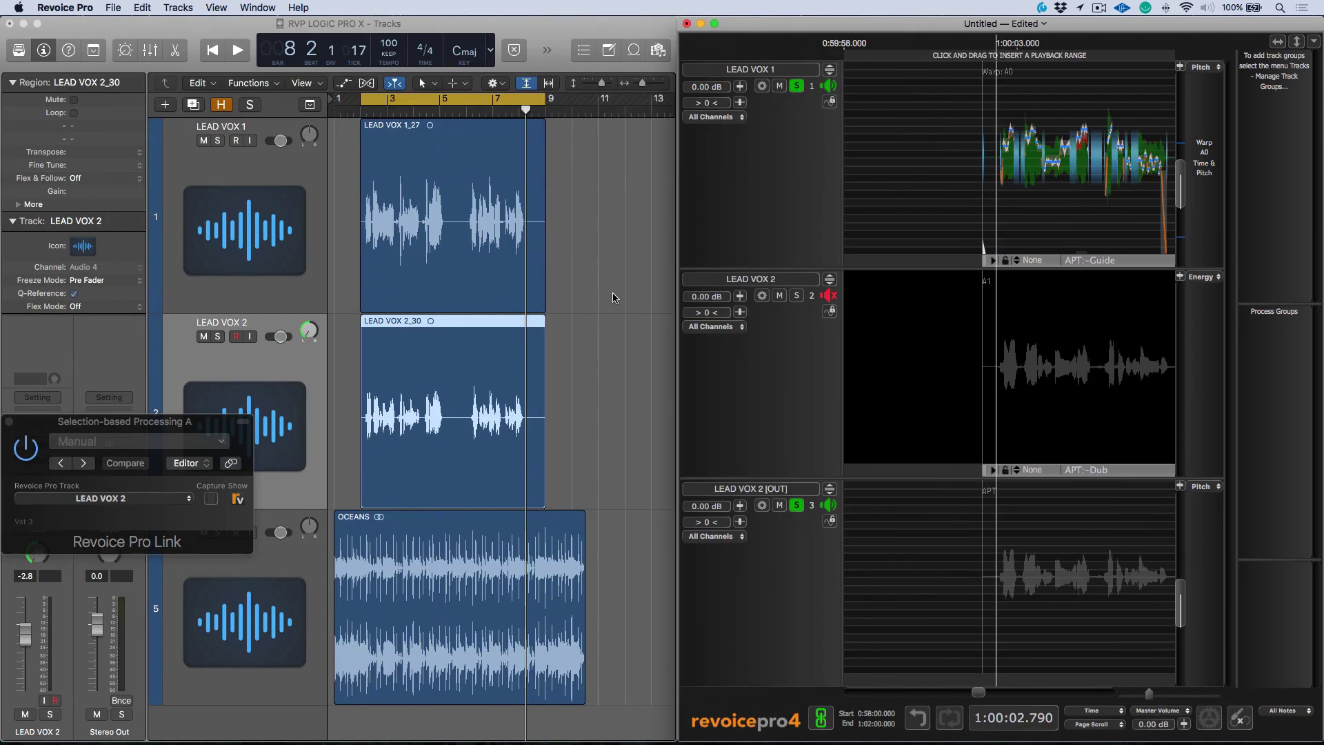
- In Logic Pro X, zoom out the tracks area and close the Selection-Based Processing window
{"action": "left_click", "coordinate": [488, 112]}
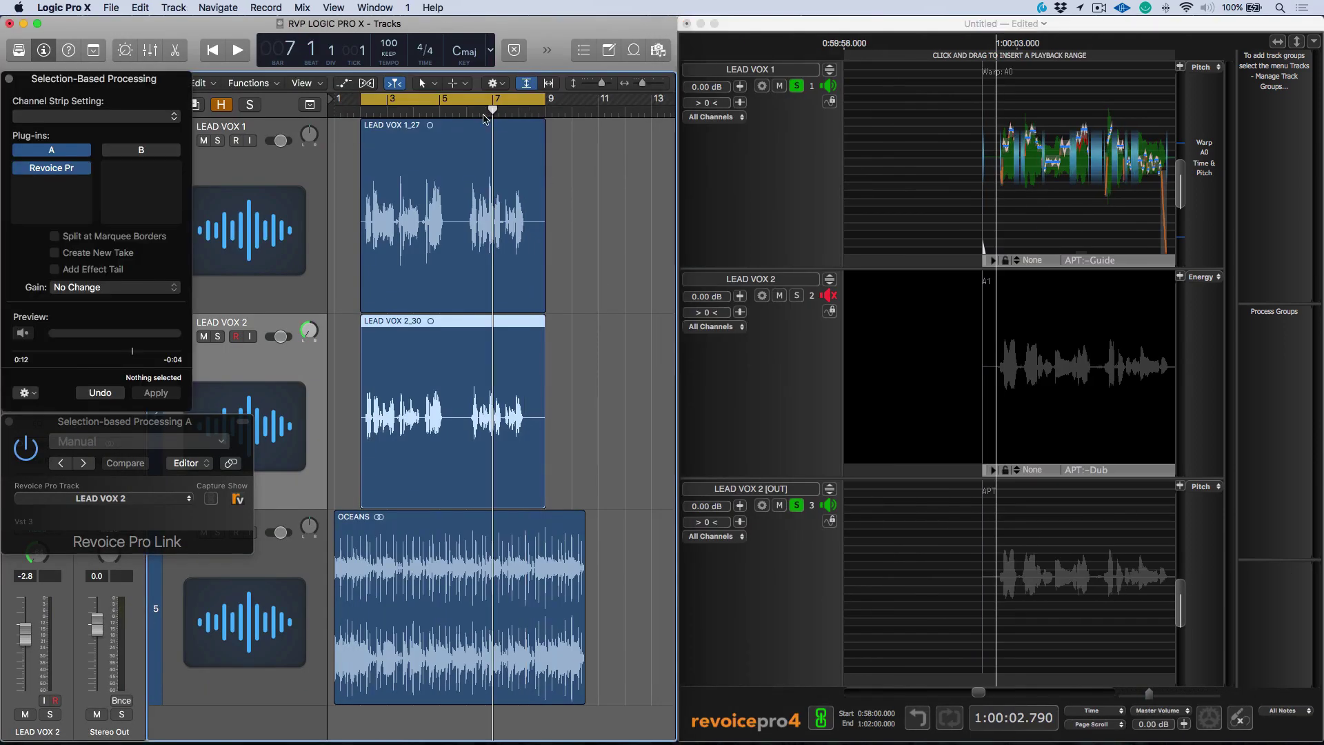
{"action": "key", "text": "super+Left"}
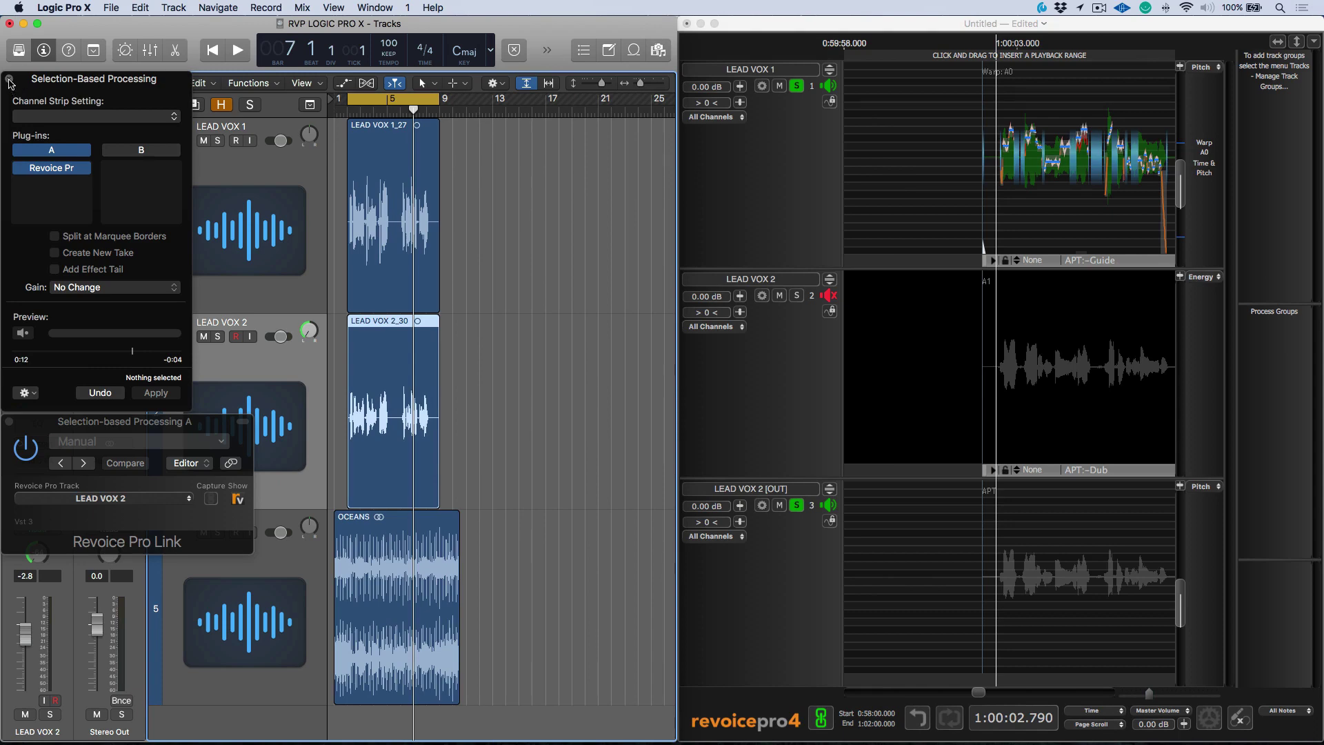
{"action": "left_click", "coordinate": [9, 78]}
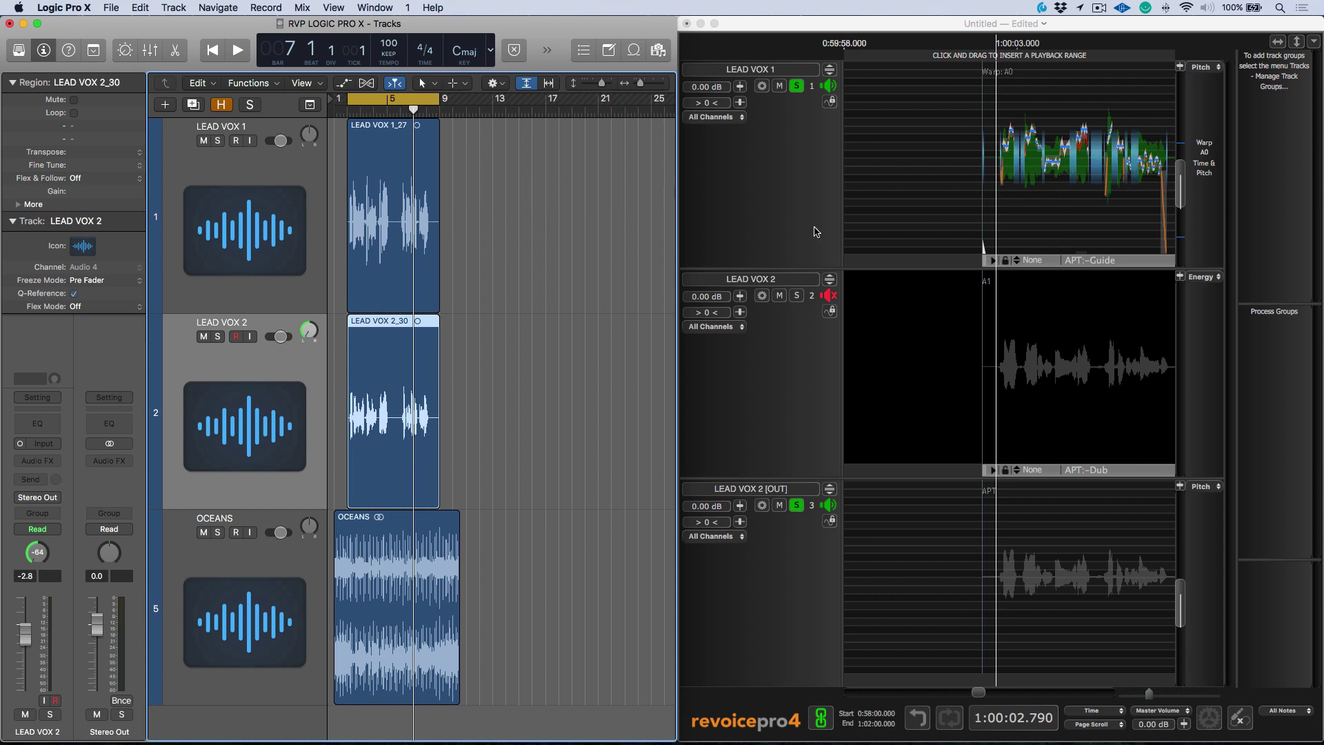
- Drag the warped Warp A0 guide vocal from Revoice Pro onto LEAD VOX 1 in Logic as Warp_A0_11
{"action": "left_click", "coordinate": [933, 24]}
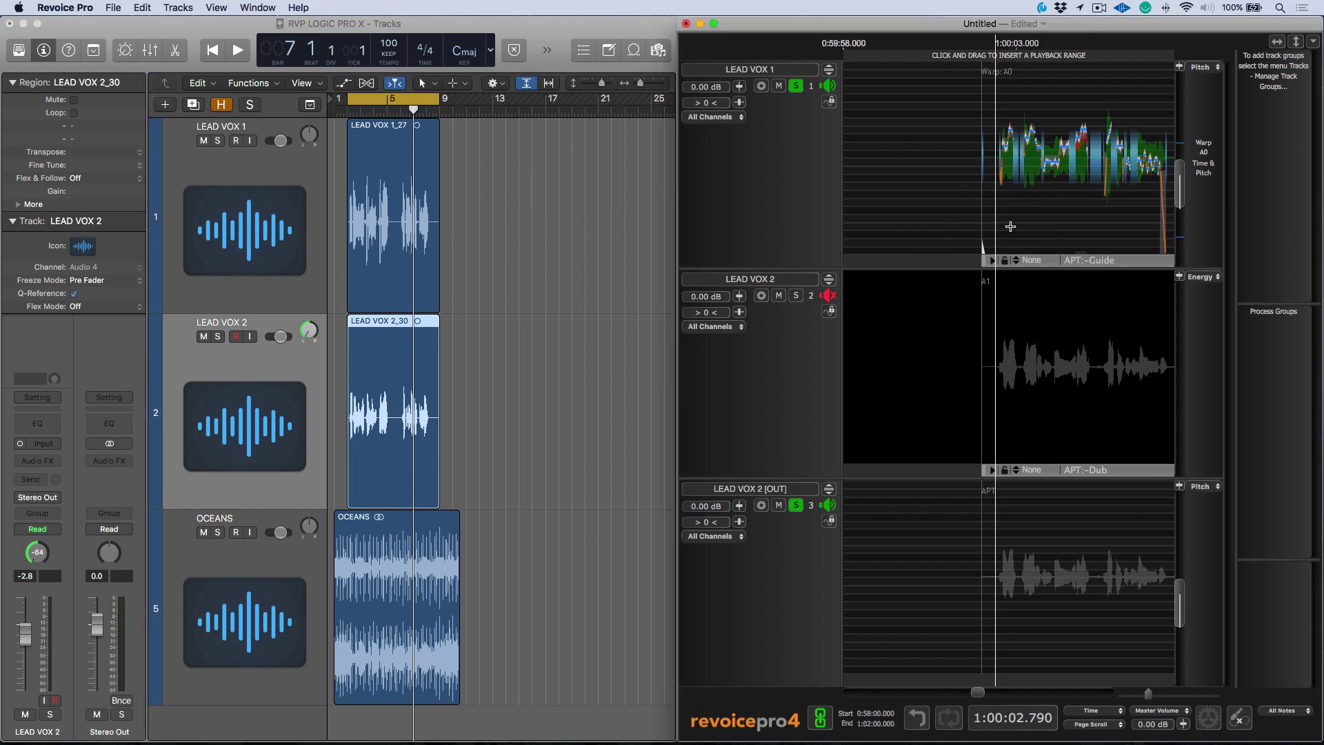
{"action": "key", "text": "alt+shift"}
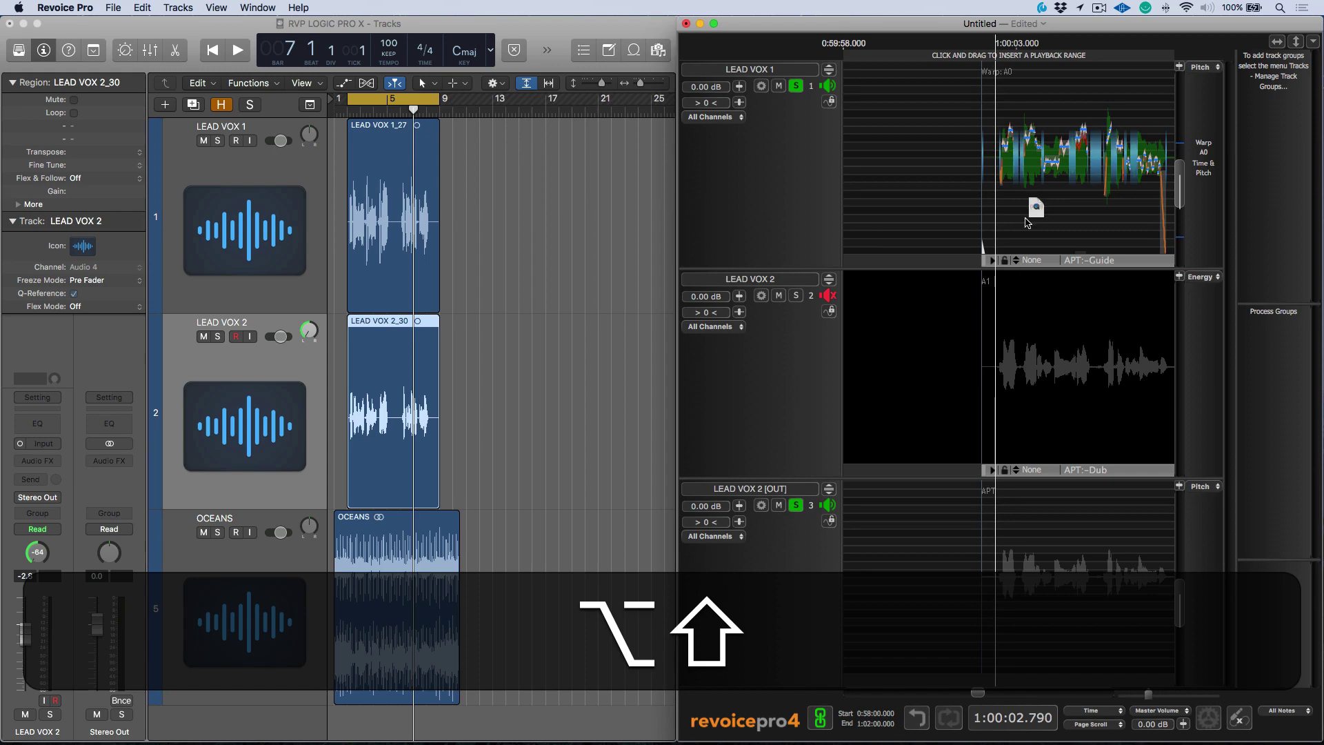
{"action": "left_click_drag", "start_coordinate": [1028, 222], "coordinate": [489, 216]}
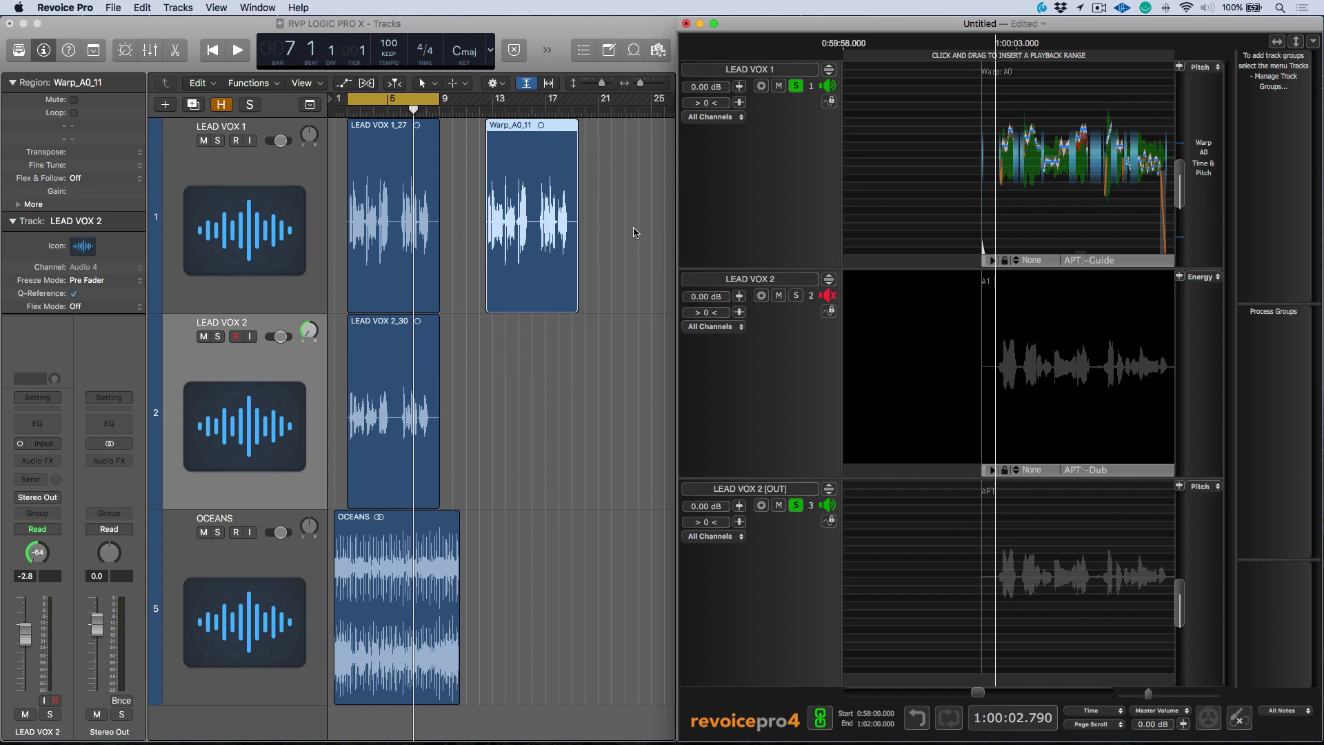
- Drag the LEAD VOX 2 [OUT] audio onto LEAD VOX 2 as APT_10, then select the original LEAD VOX 1_27 and LEAD VOX 2_30 regions
{"action": "left_click", "coordinate": [811, 567]}
{"action": "key", "text": "alt+shift"}
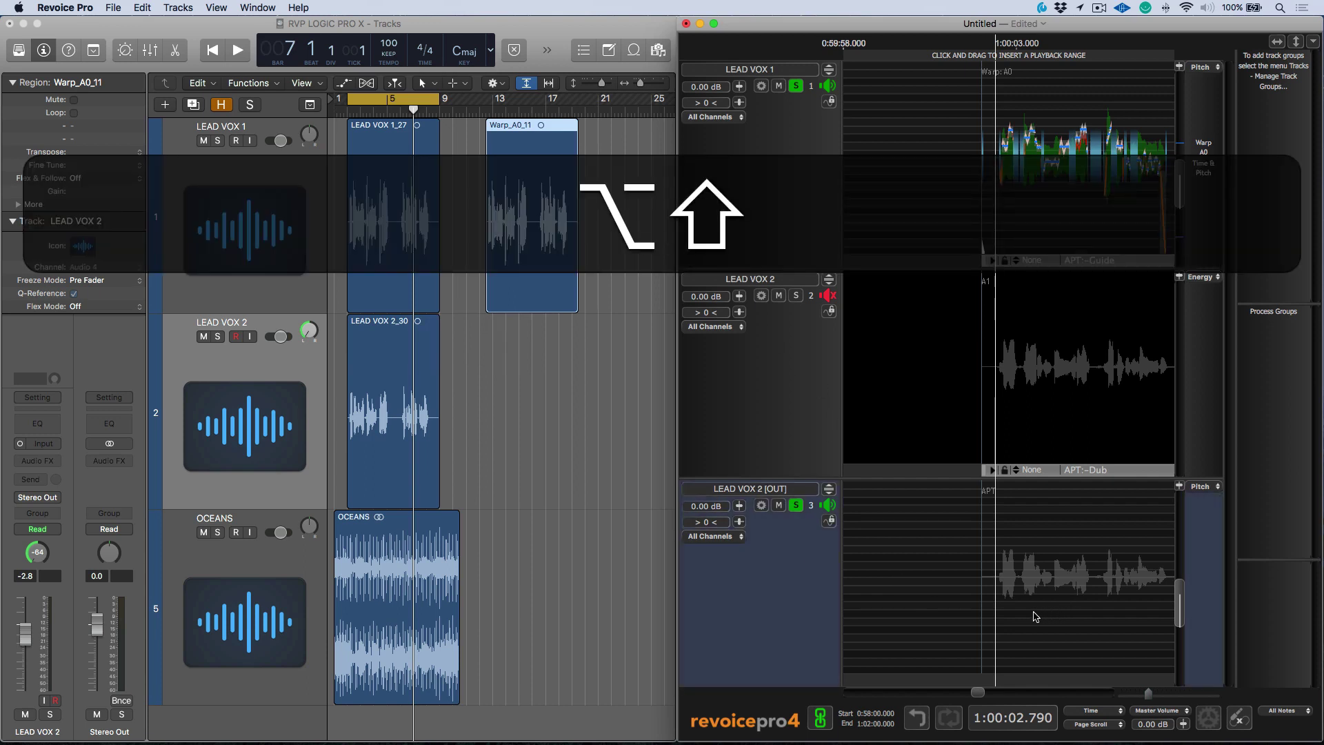
{"action": "left_click", "coordinate": [1034, 615], "text": "alt+shift"}
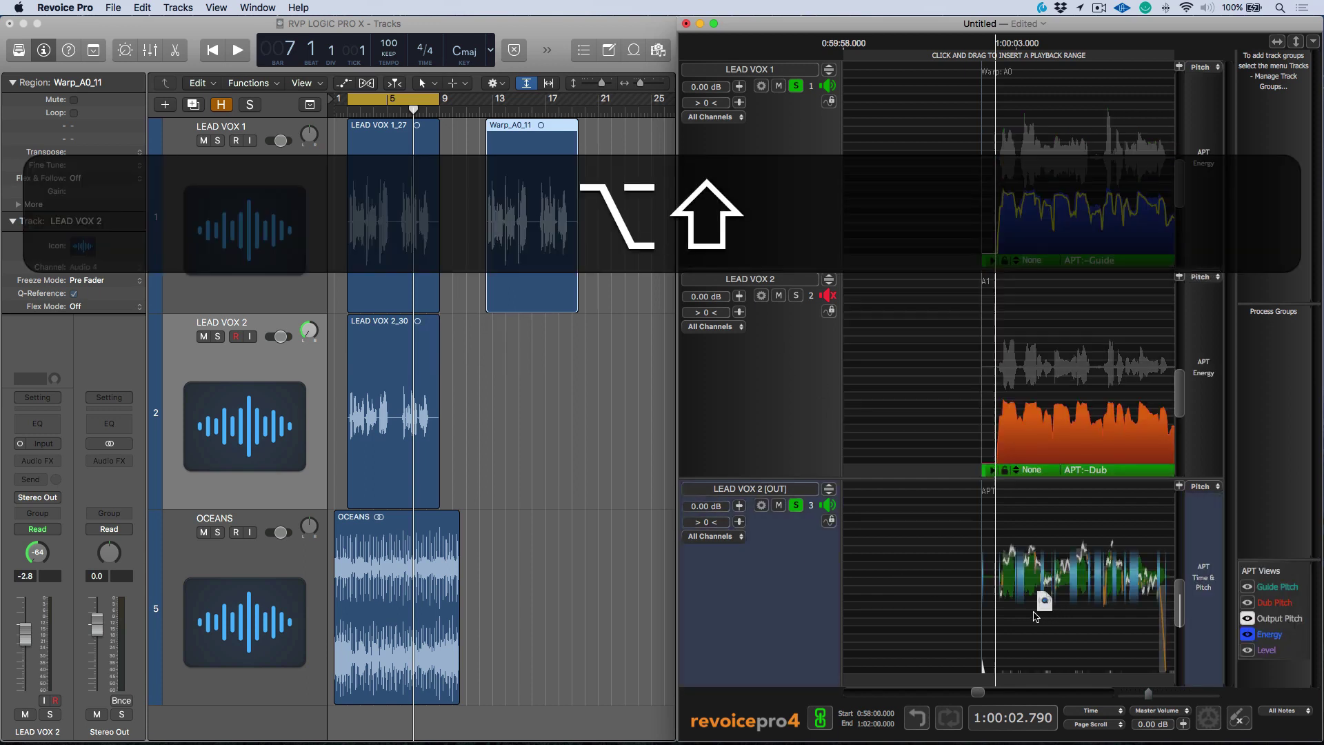
{"action": "left_click_drag", "start_coordinate": [1034, 615], "coordinate": [504, 448]}
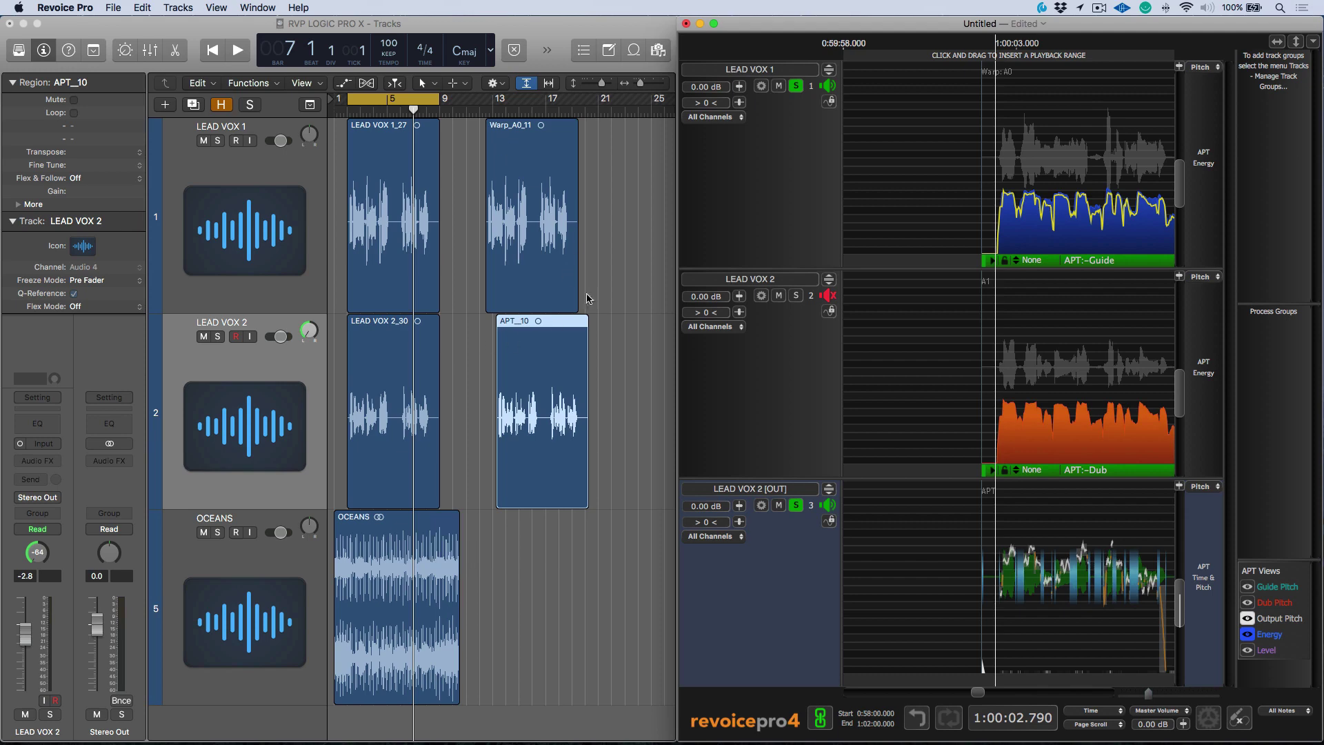
{"action": "left_click_drag", "start_coordinate": [463, 237], "coordinate": [408, 369]}
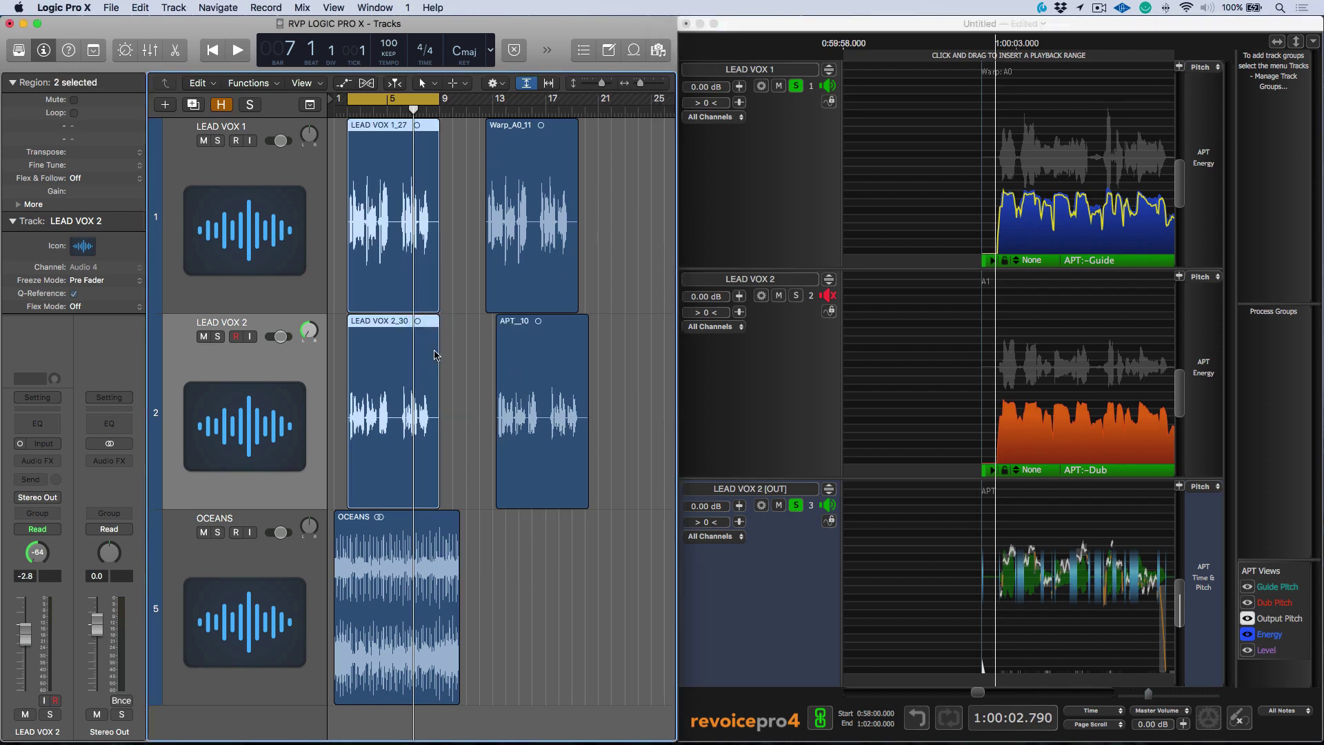
- Delete the original regions, move Warp_A0_11 and APT_10 to their recorded positions, and maximise Logic
{"action": "key", "text": "Delete"}
{"action": "left_click_drag", "start_coordinate": [429, 179], "coordinate": [581, 405]}
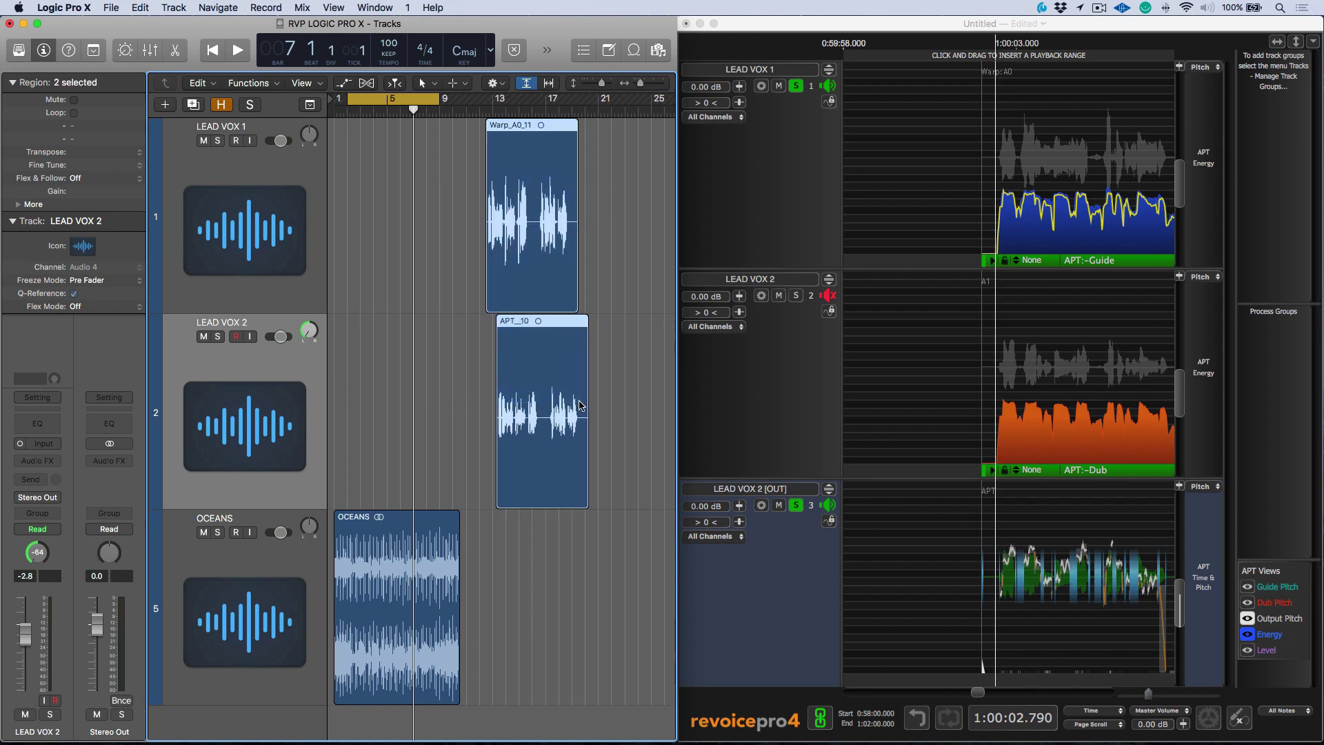
{"action": "right_click", "coordinate": [530, 198]}
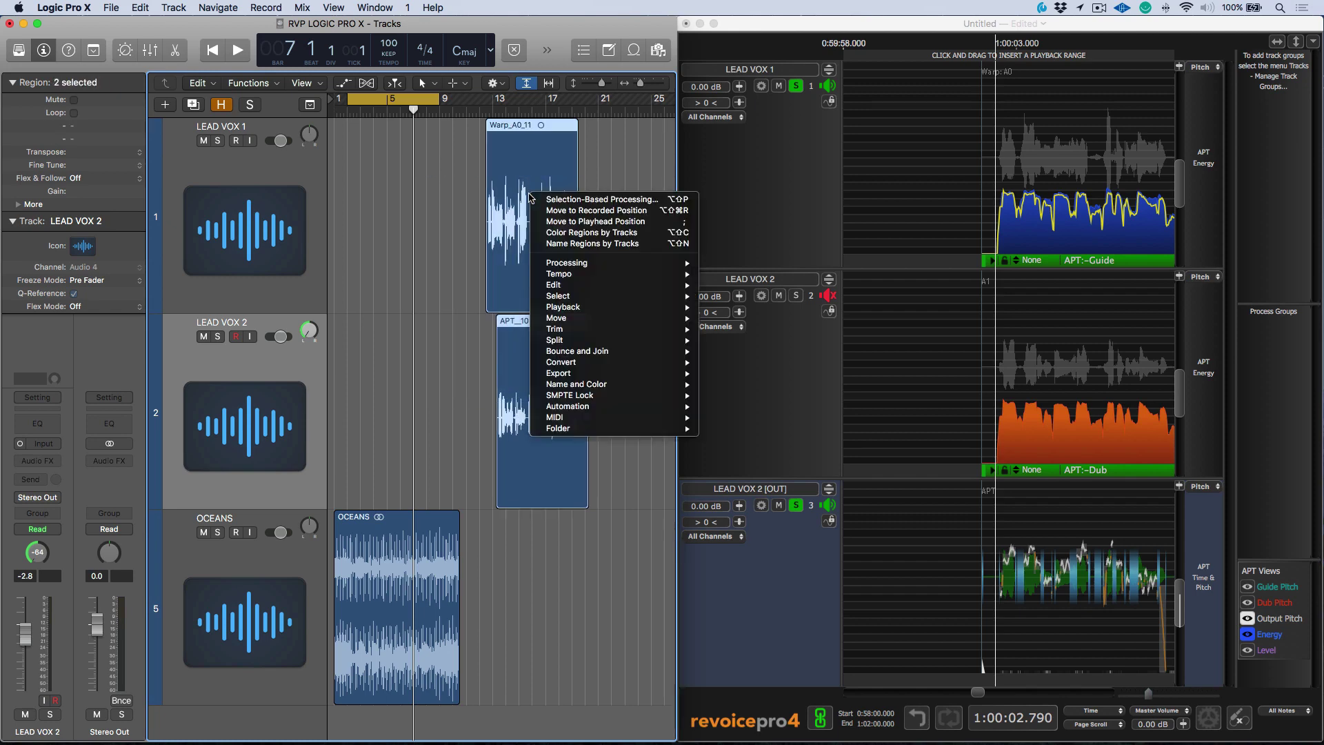
{"action": "mouse_move", "coordinate": [588, 320]}
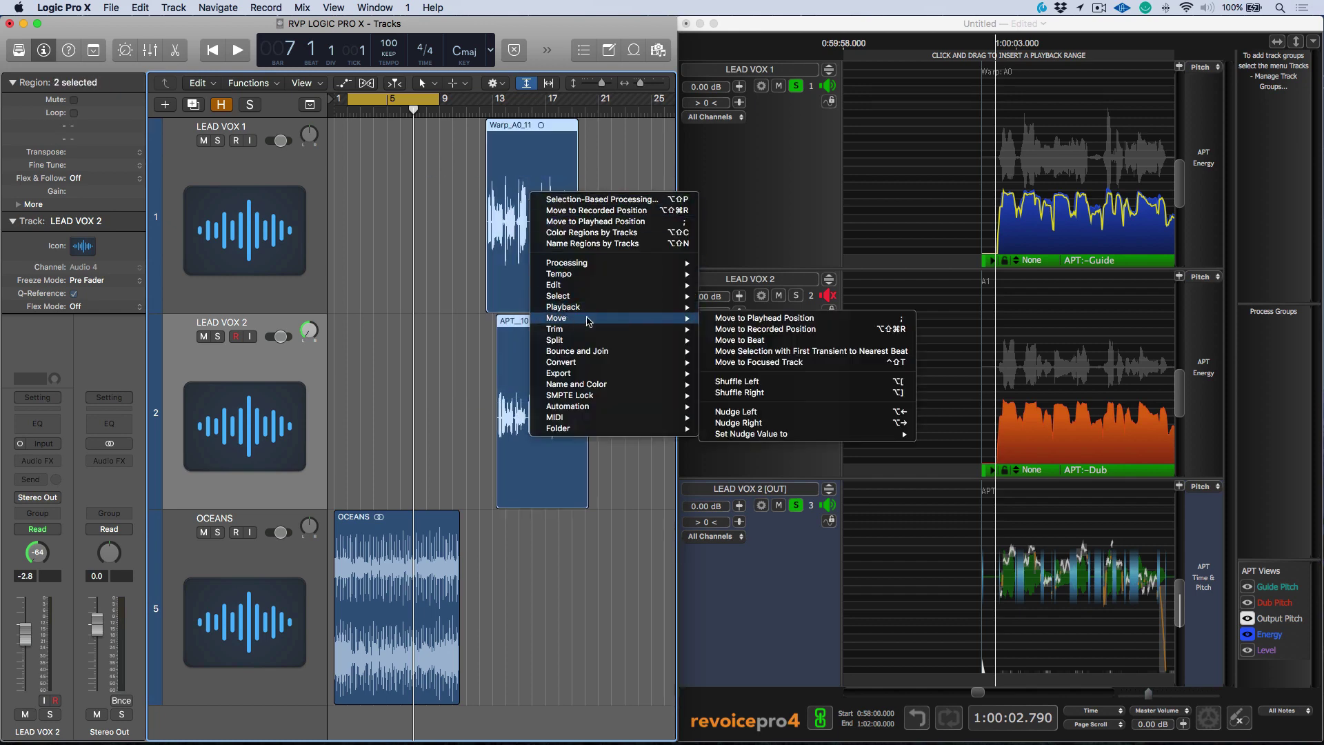
{"action": "left_click", "coordinate": [751, 329]}
{"action": "double_click", "coordinate": [559, 33]}
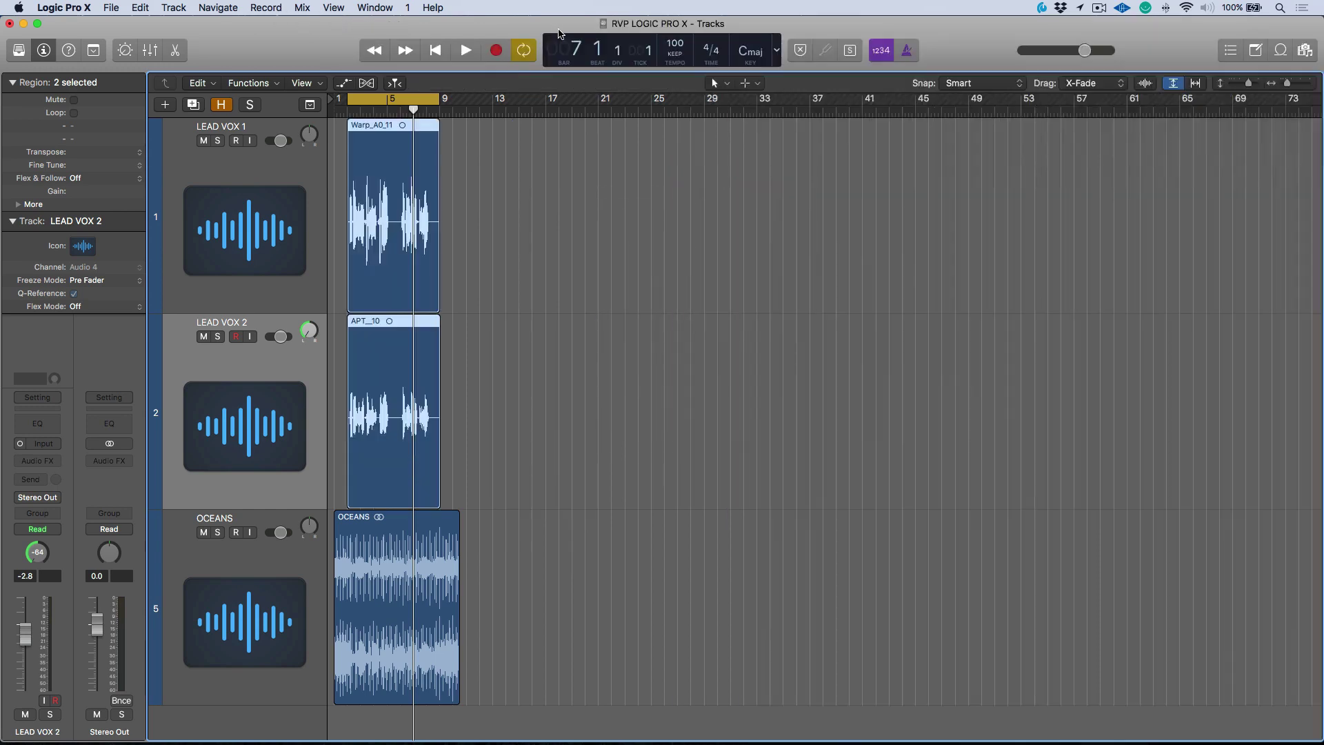
{"action": "key", "text": "Return"}
- Zoom in on Warp_A0_11 and APT_10 and play them against OCEANS through bar 8
{"action": "key", "text": "super+Right"}
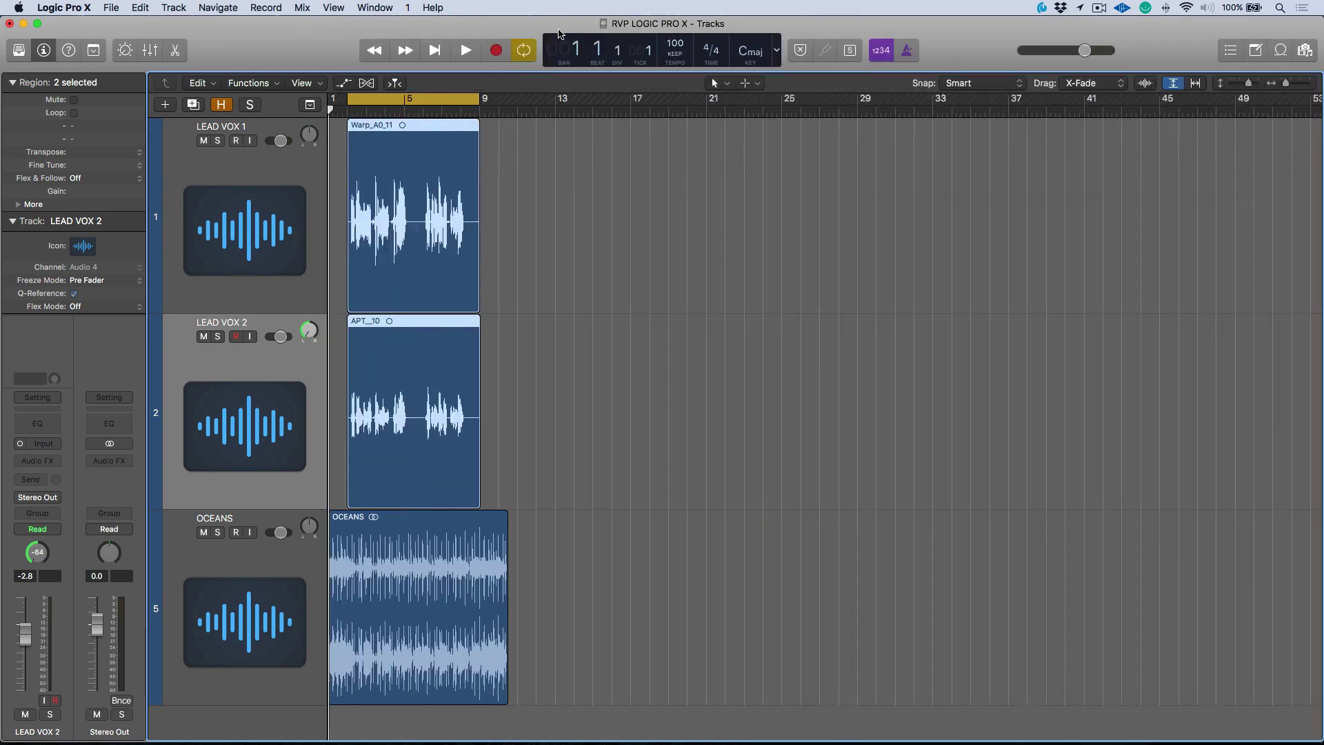
{"action": "key", "text": "super+Right"}
{"action": "key", "text": "space"}
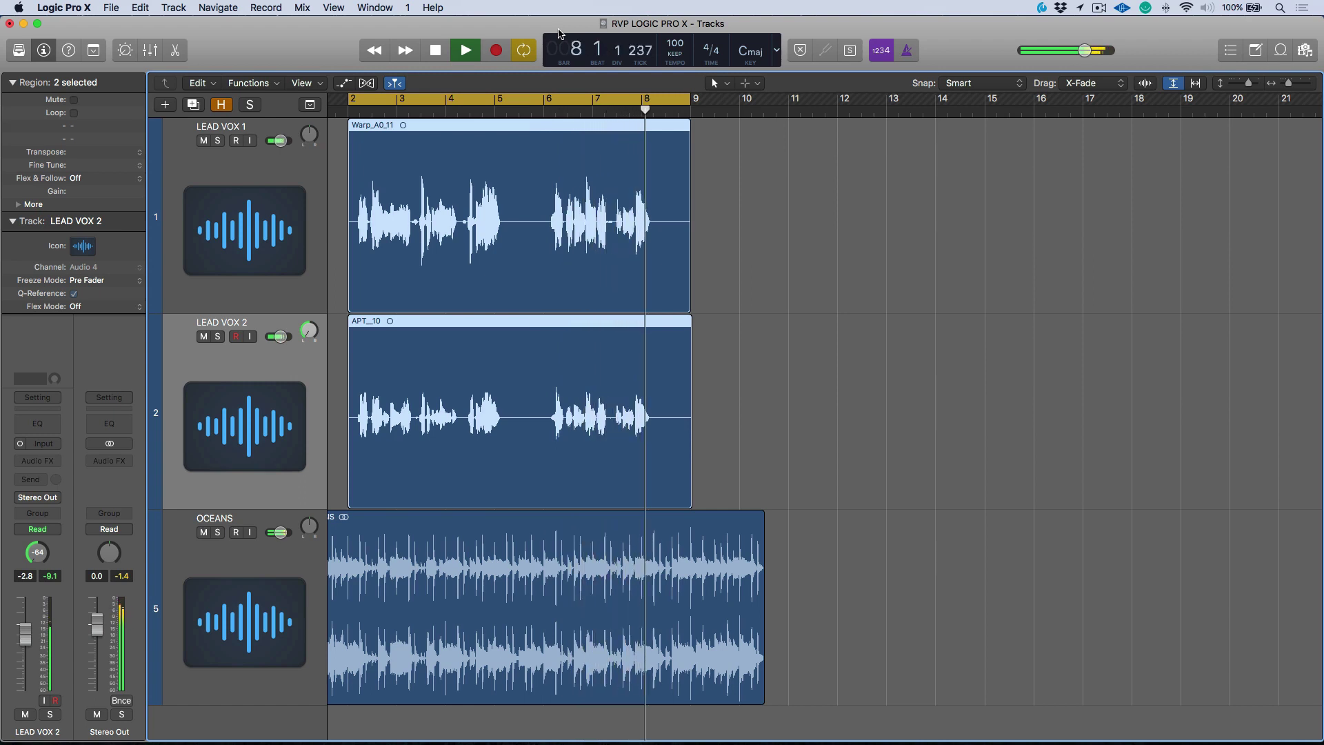
{"action": "key", "text": "space"}
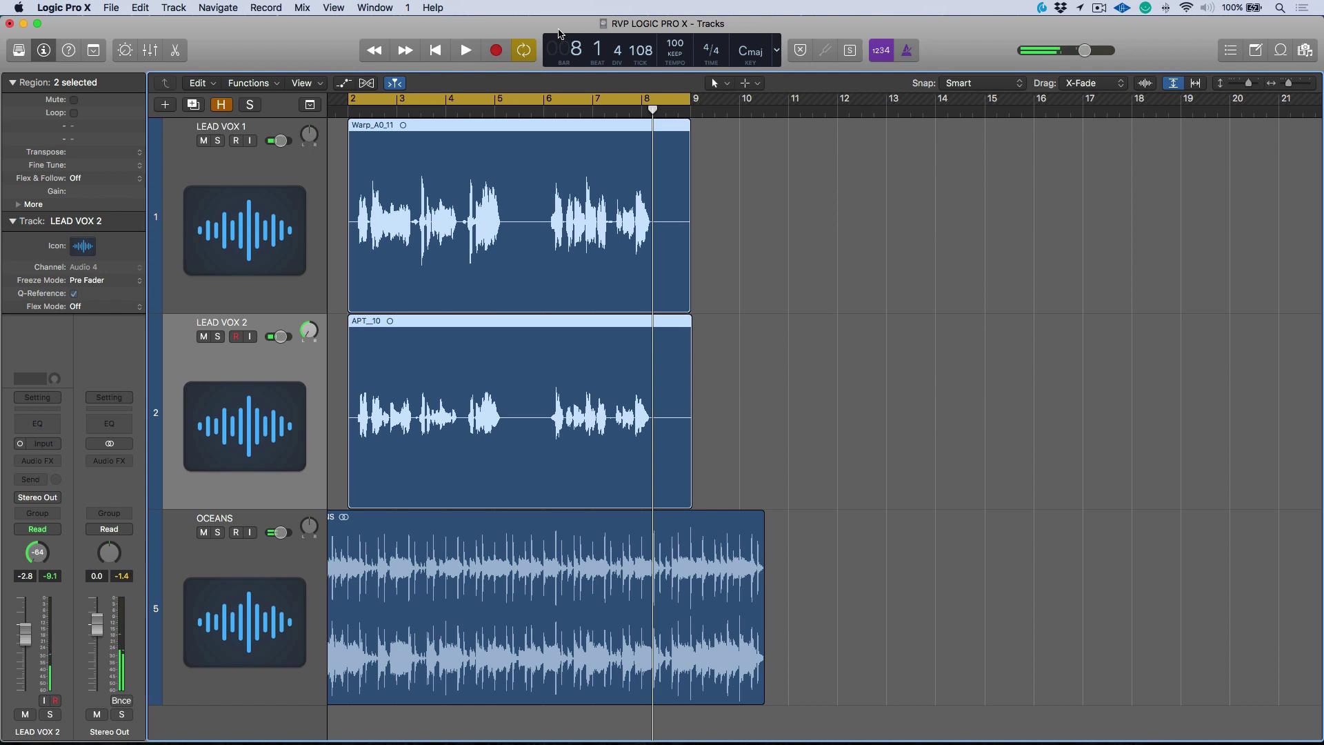